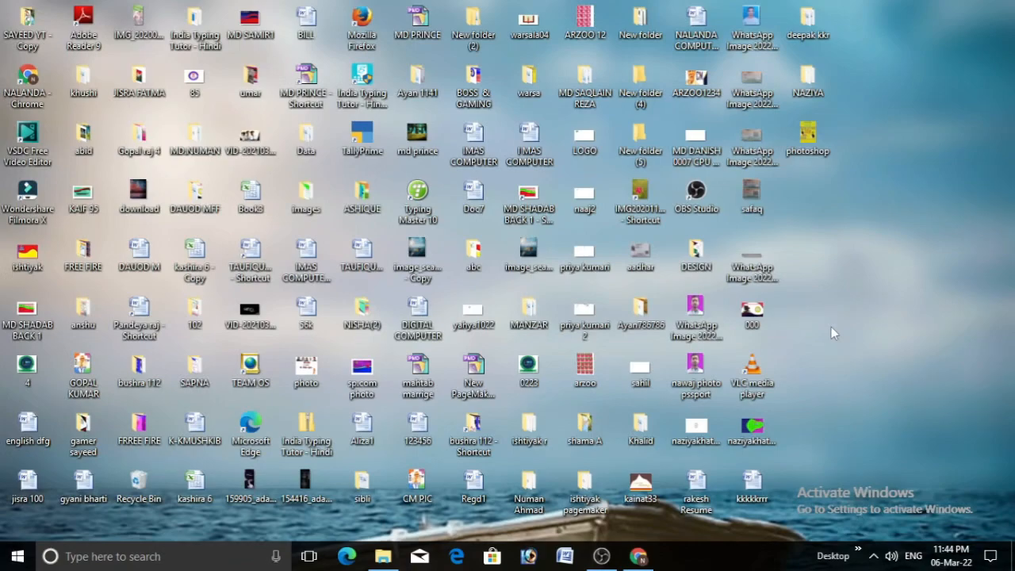
Step: Launch Excel through the Windows Run dialog by entering "excel"
key("super+r")
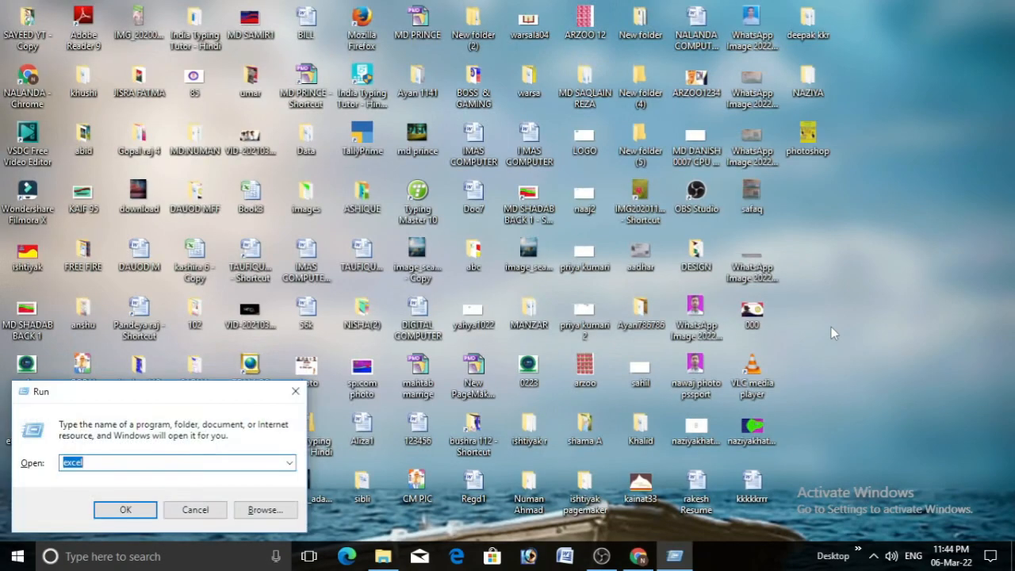
type("e")
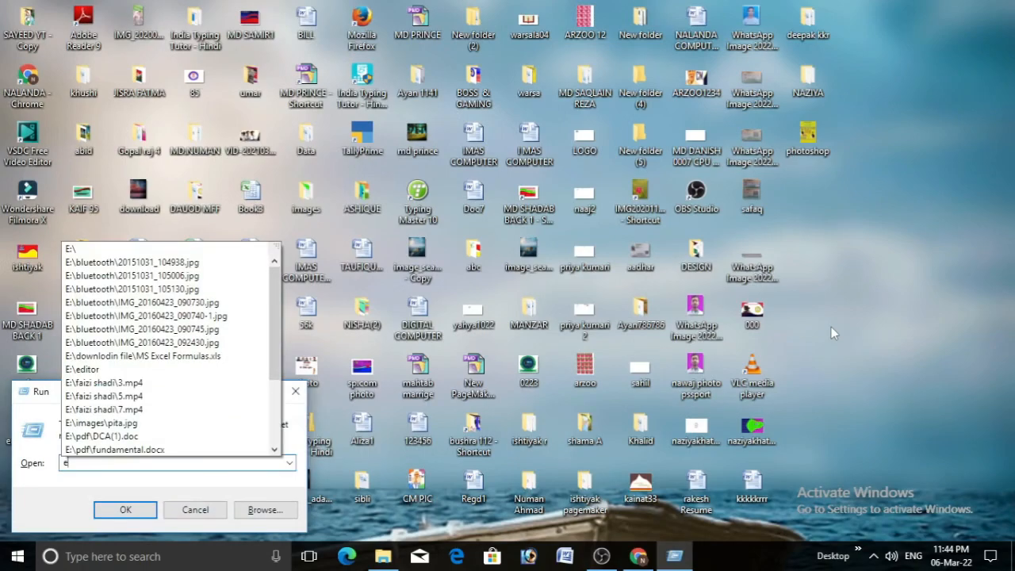
type("xcel")
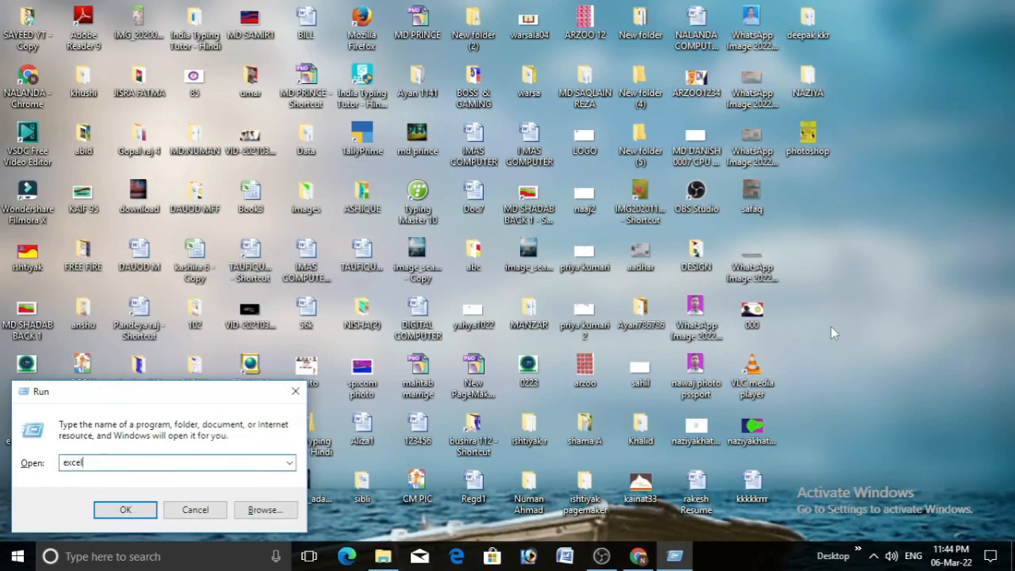
key("Return")
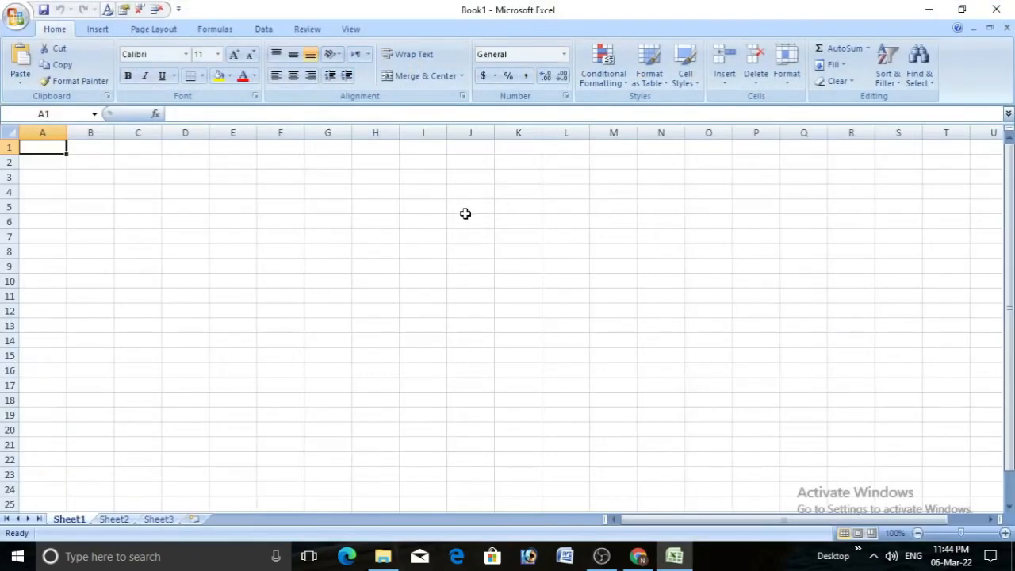
Step: Merge and center cells C1 to M1 into a single title cell
scroll(465, 216, "down", 1)
scroll(464, 219, "up", 2)
scroll(465, 219, "up", 2)
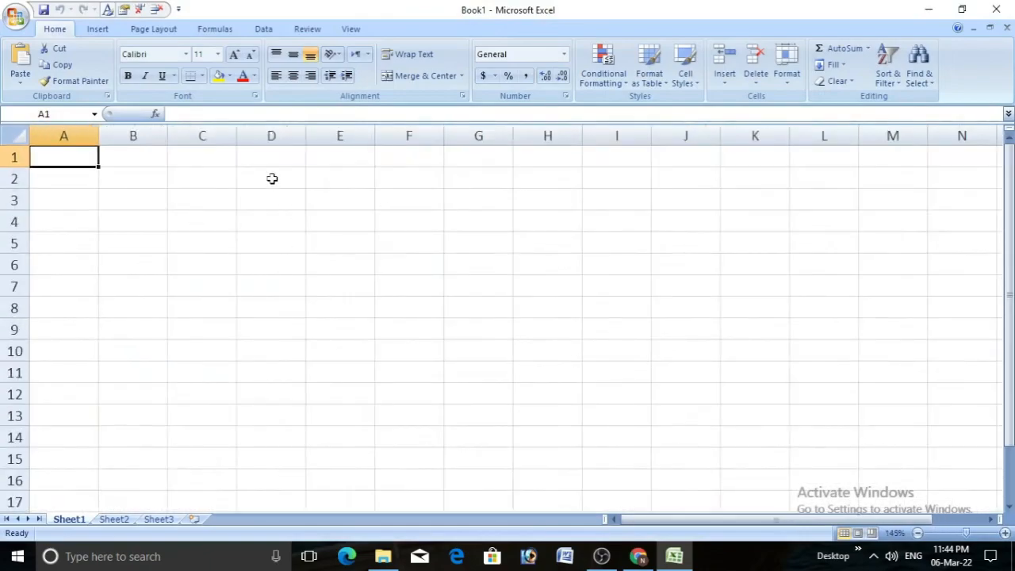
left_click(195, 161)
key("shift+Right")
key("shift+Right")
key("shift+Right")
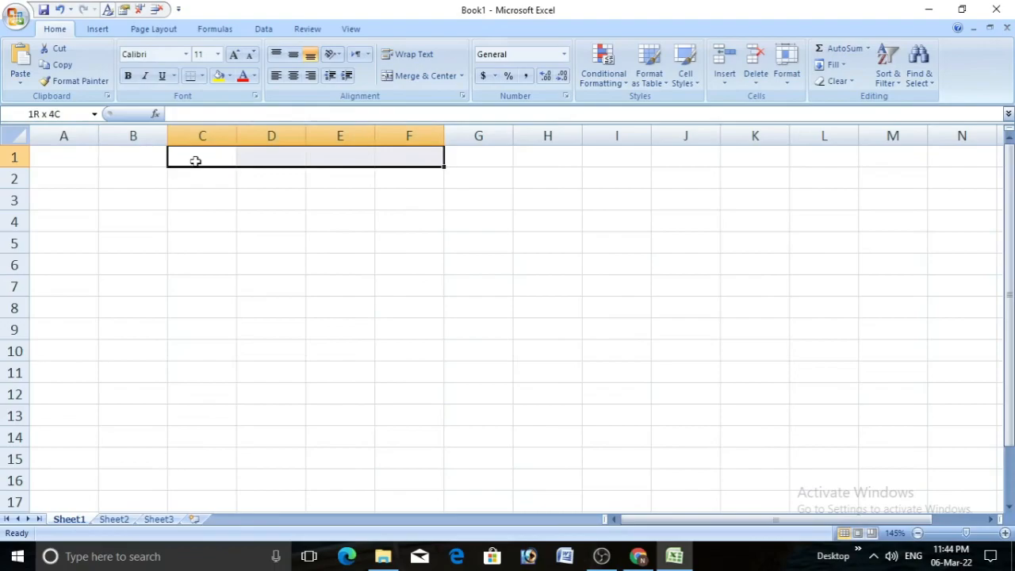
key("shift+Right")
key("shift+Right")
key("shift+Right")
key("shift+Right")
key("shift+Right")
key("shift+Right")
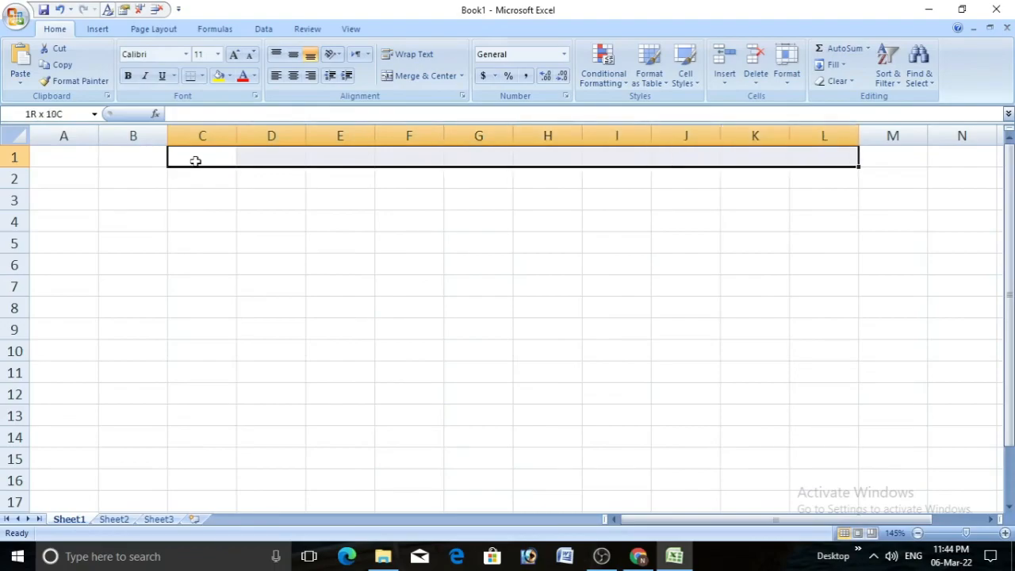
key("shift+Right")
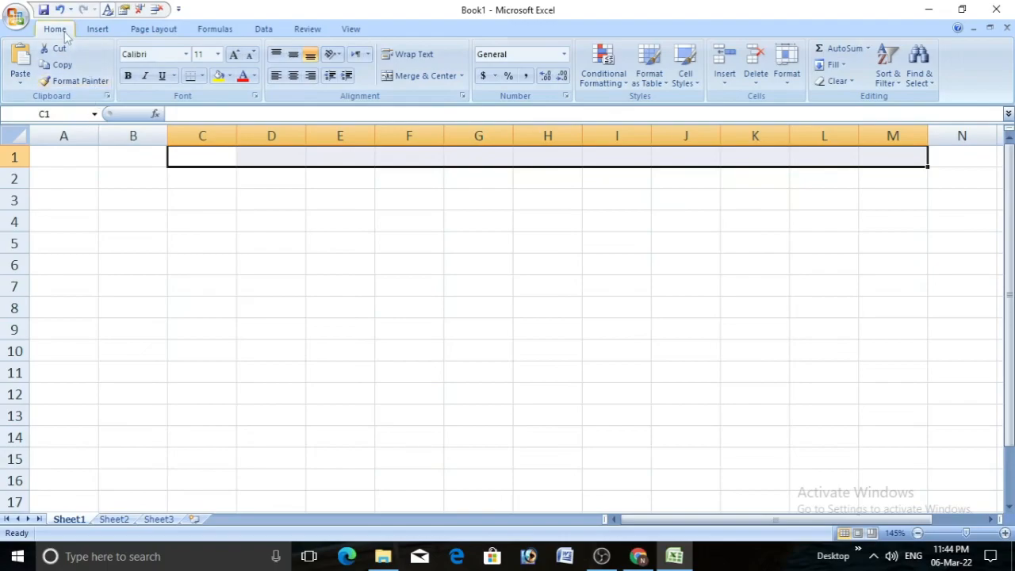
left_click(418, 75)
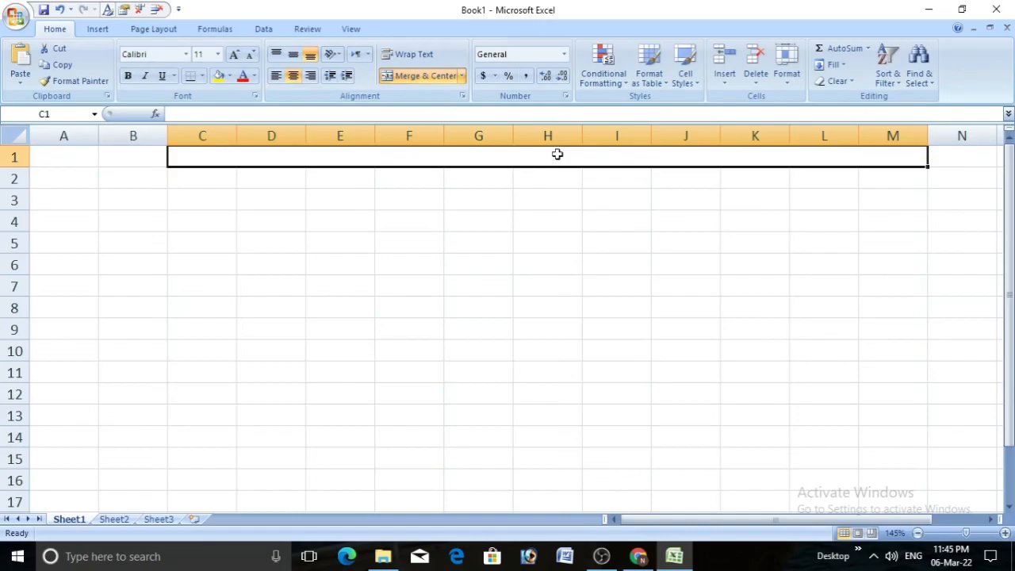
Step: Enter the company title "Nalanda infotech pvt" in the merged cell of row 1
type("N")
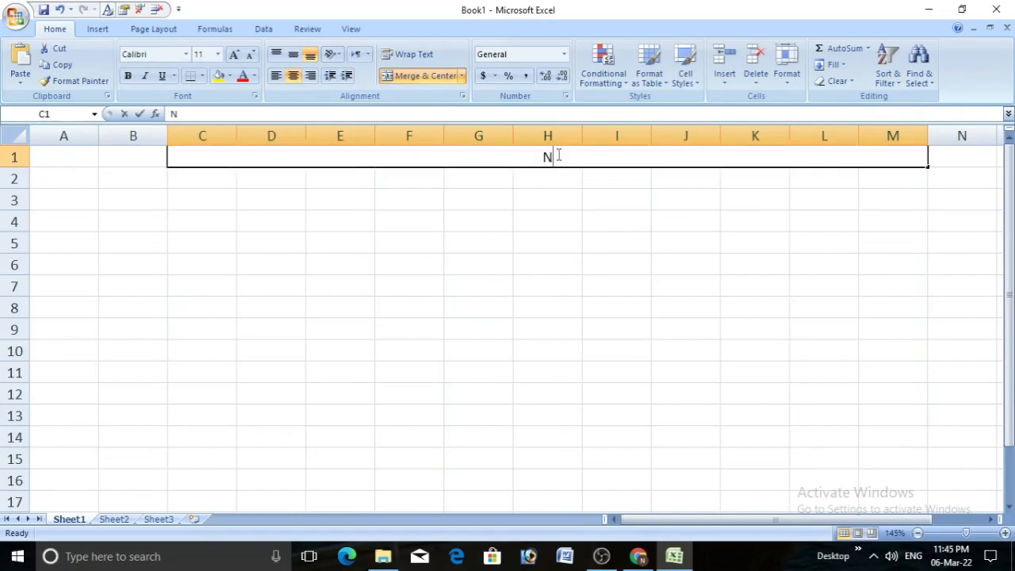
type("ala")
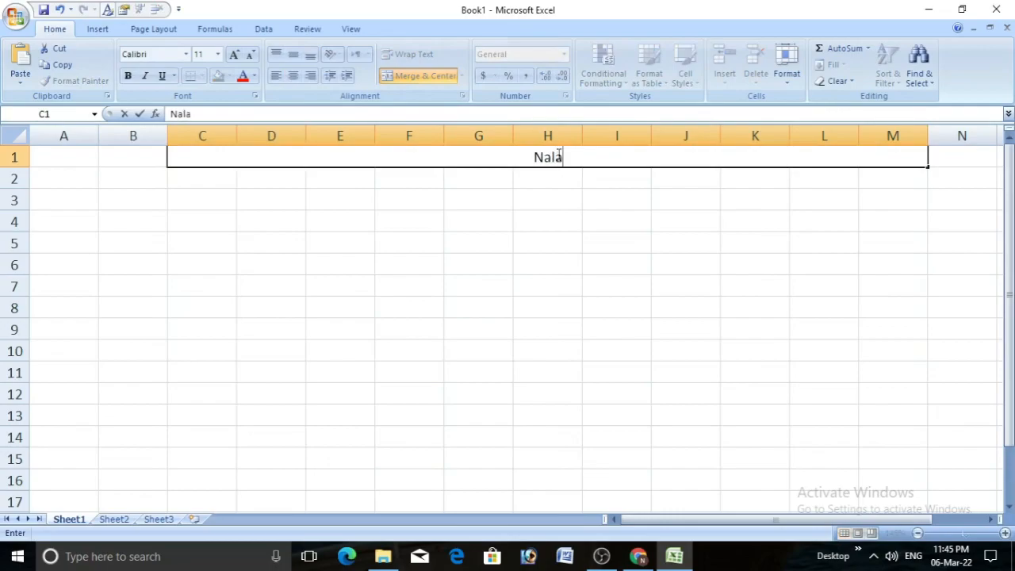
type("nda")
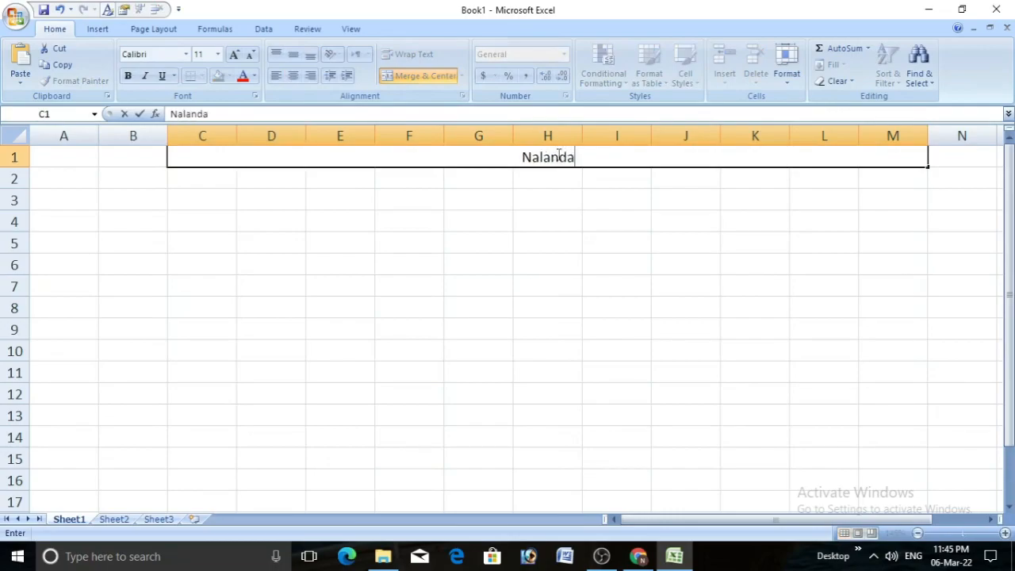
type(" info")
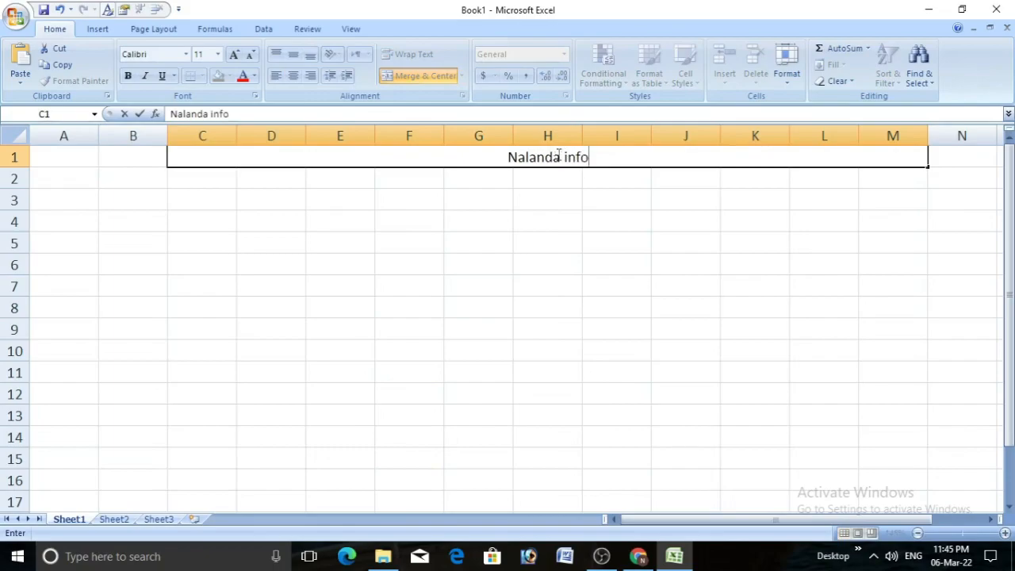
type("tech")
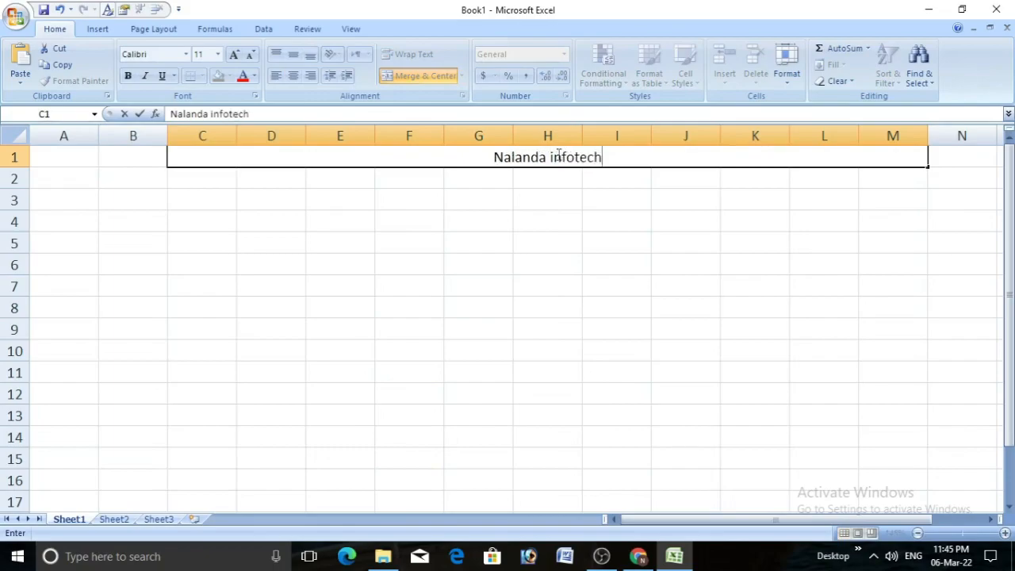
type(" pr")
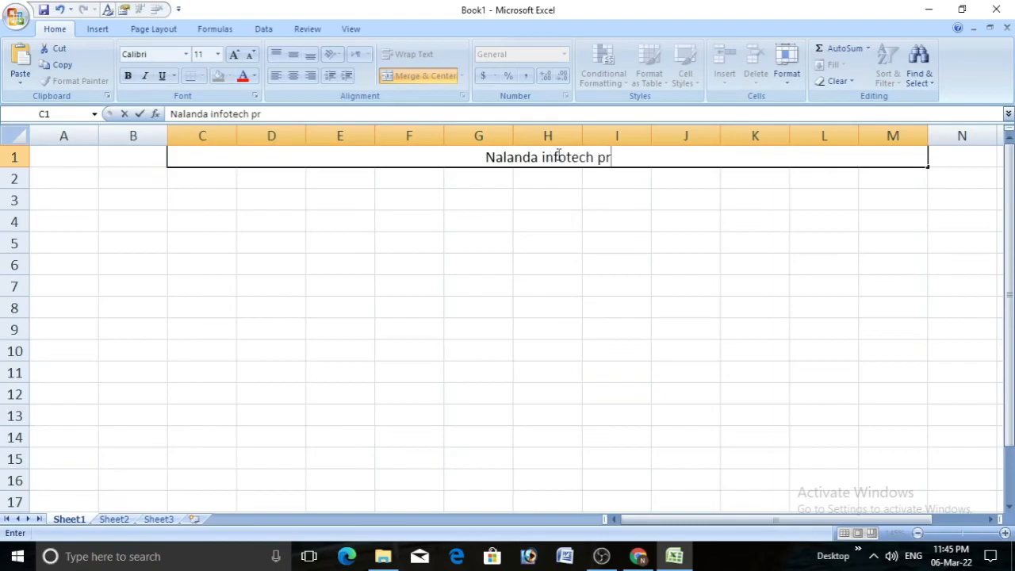
key("BackSpace")
type("vt")
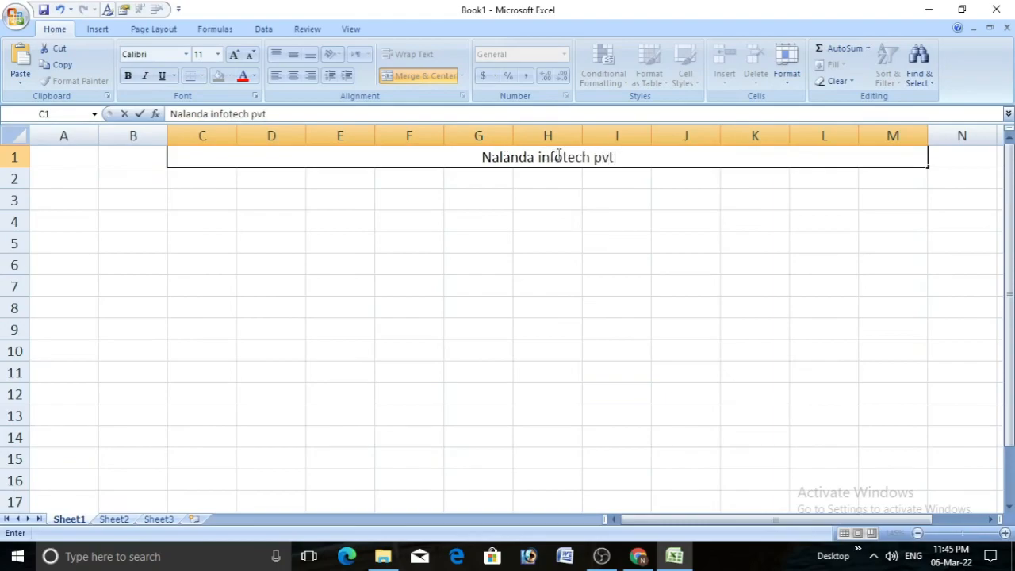
key("ctrl+Return")
key("Return")
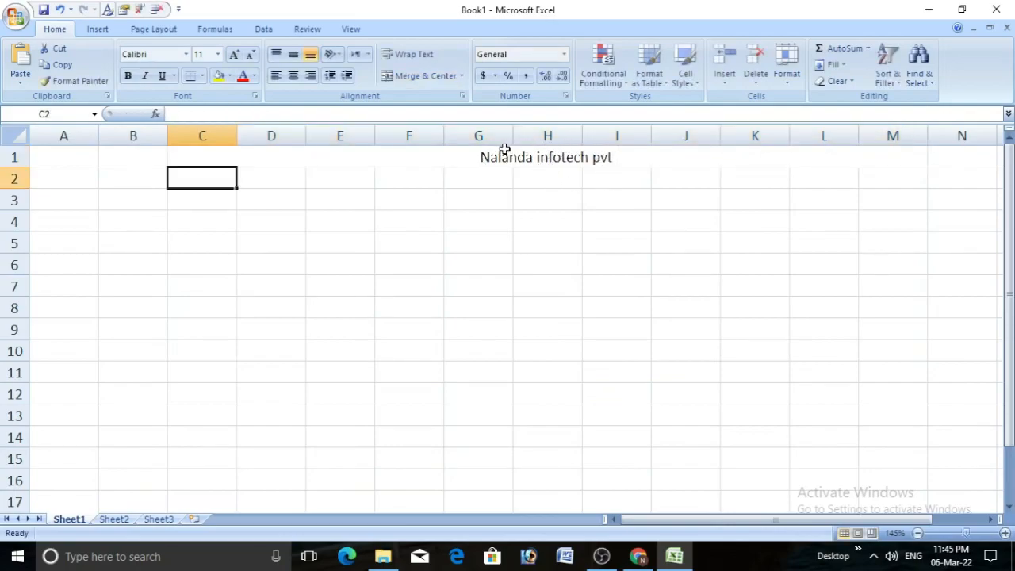
Step: Merge and center cells C2 to M2 and enter the company's postal address there
left_click_drag(201, 180, 896, 179)
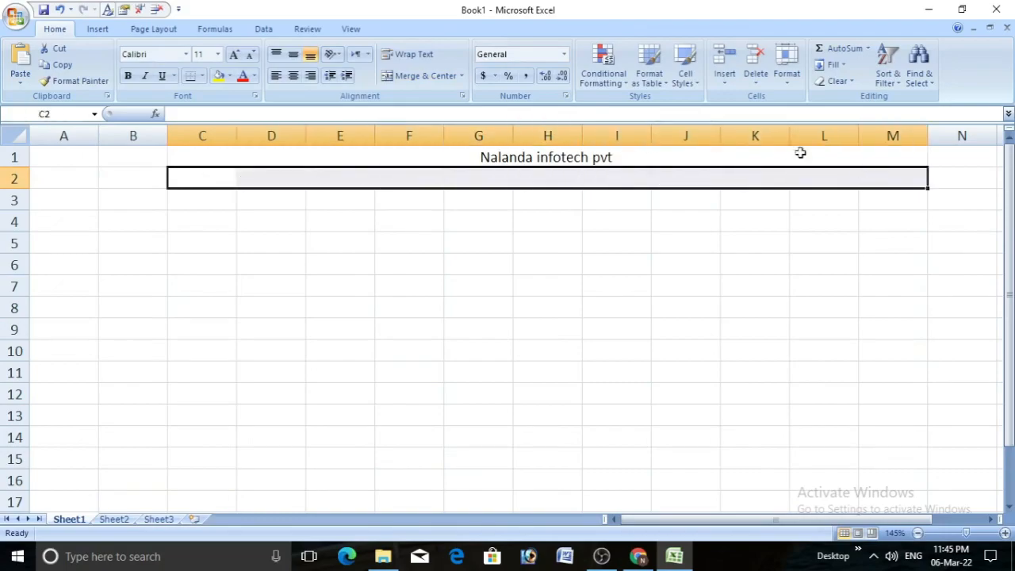
left_click(429, 77)
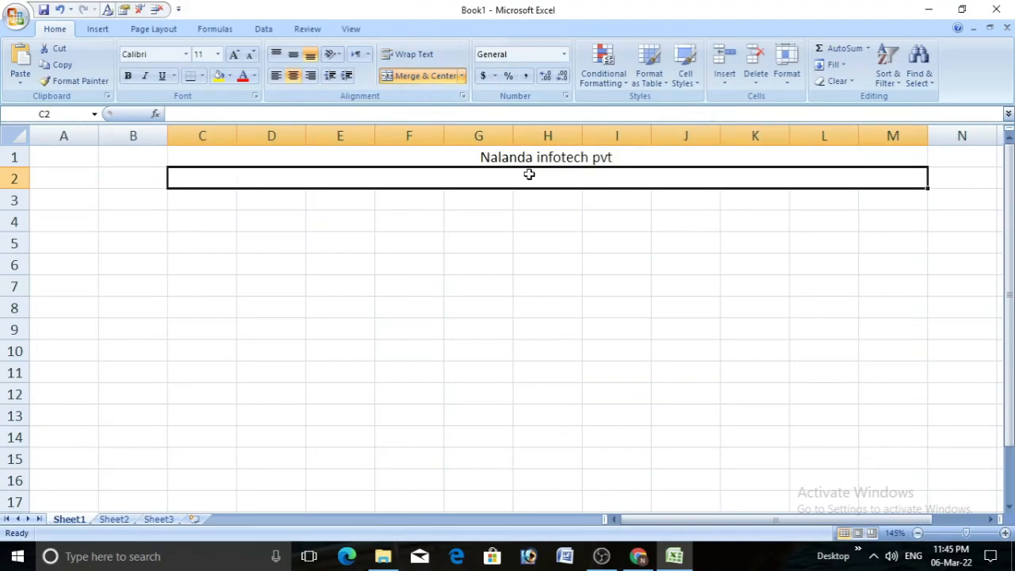
type("12")
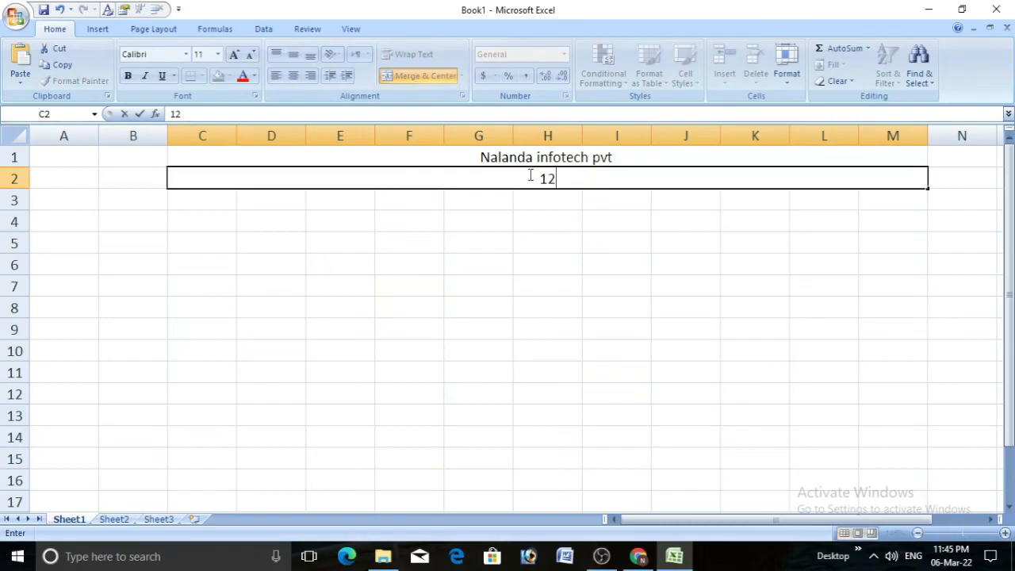
type("/2 kaush")
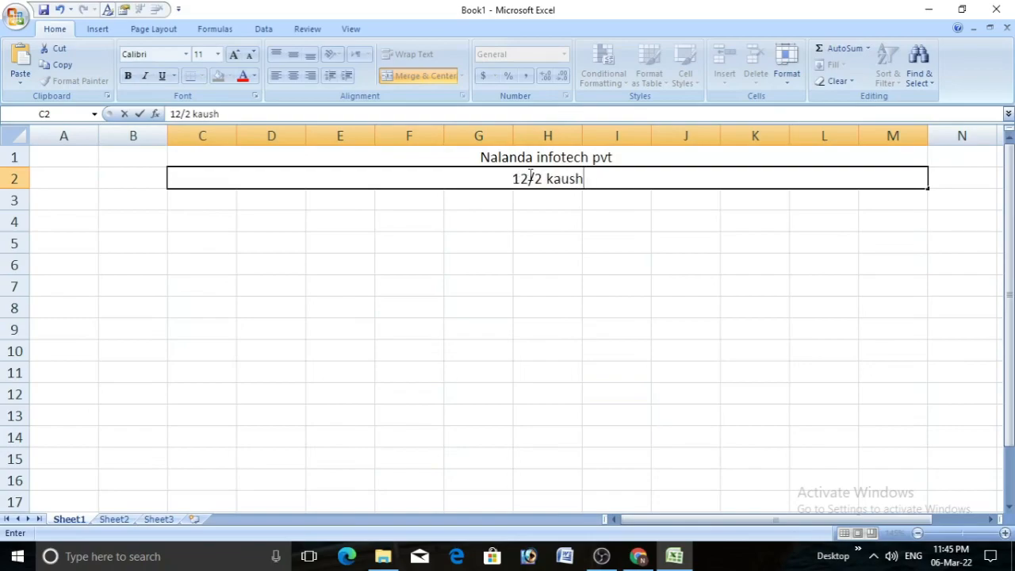
type("ik ")
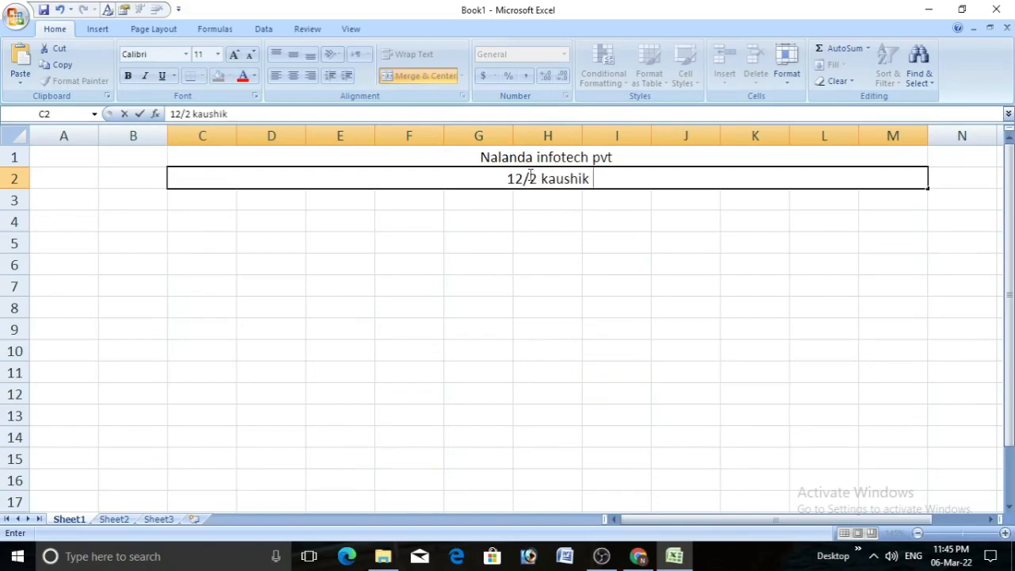
type("puri ")
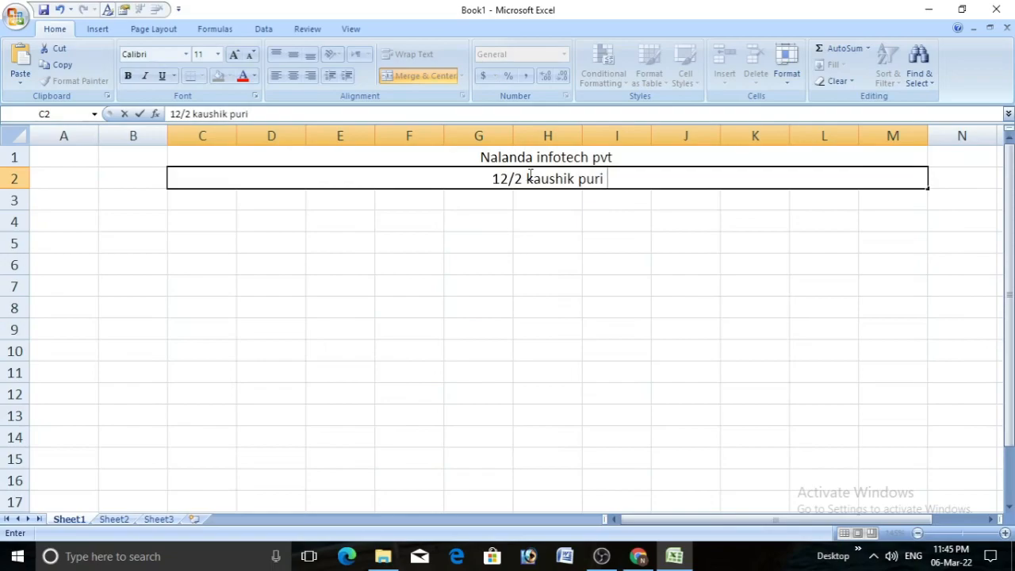
type("Ne")
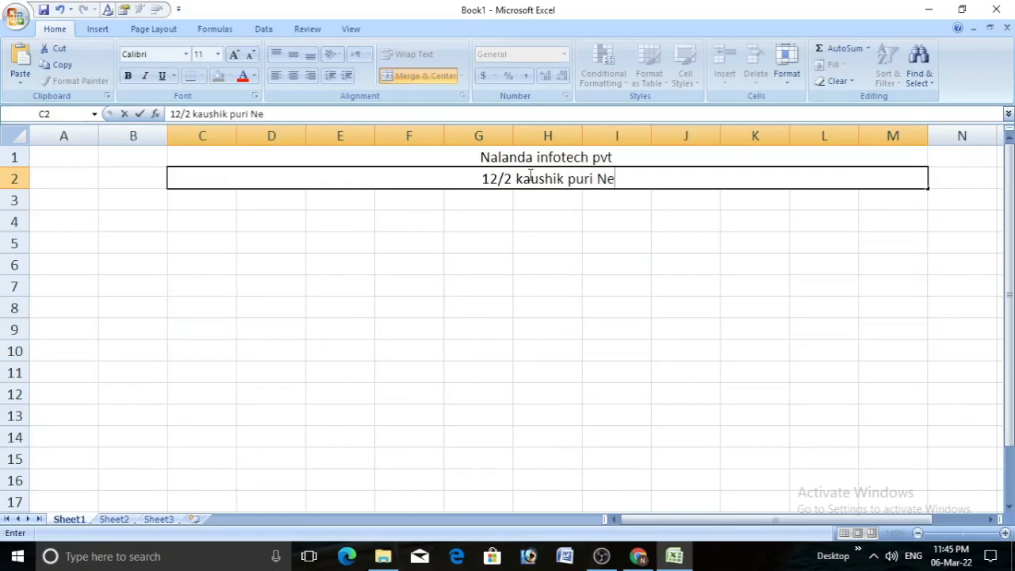
type("w Bazar")
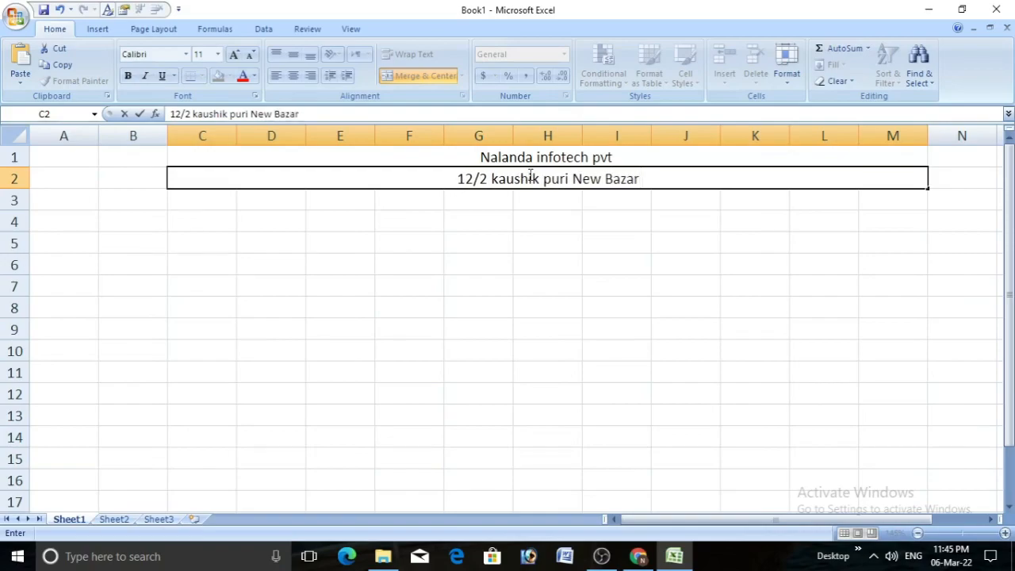
type(" p")
key("BackSpace")
type("bihar")
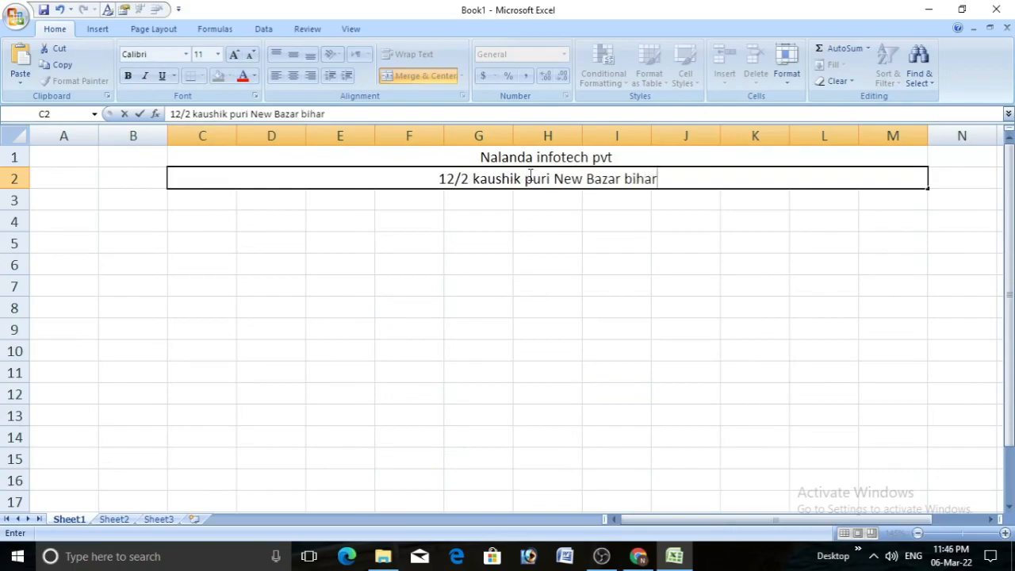
key("BackSpace")
key("BackSpace")
key("BackSpace")
key("BackSpace")
key("BackSpace")
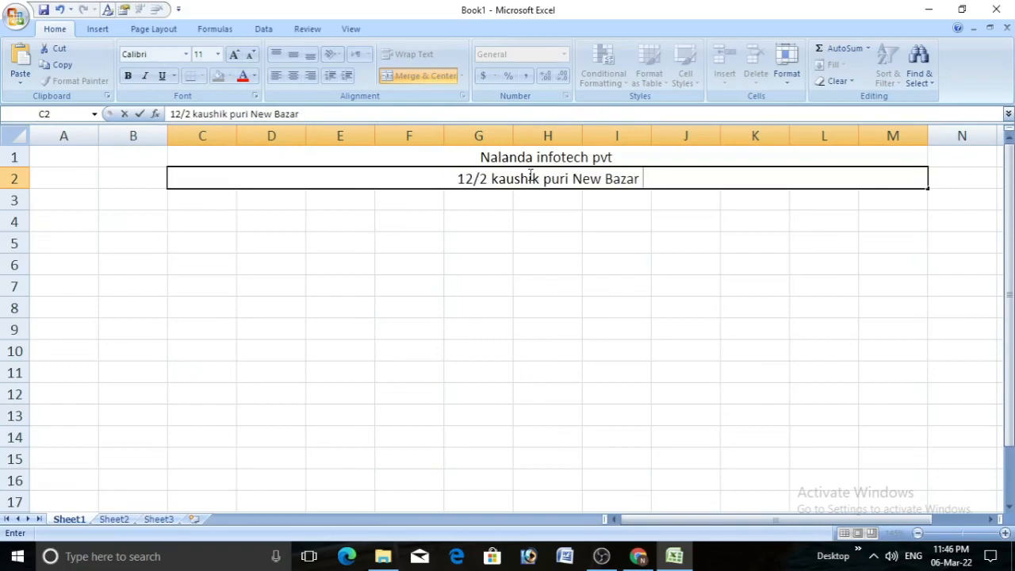
type("Bihar")
key("Return")
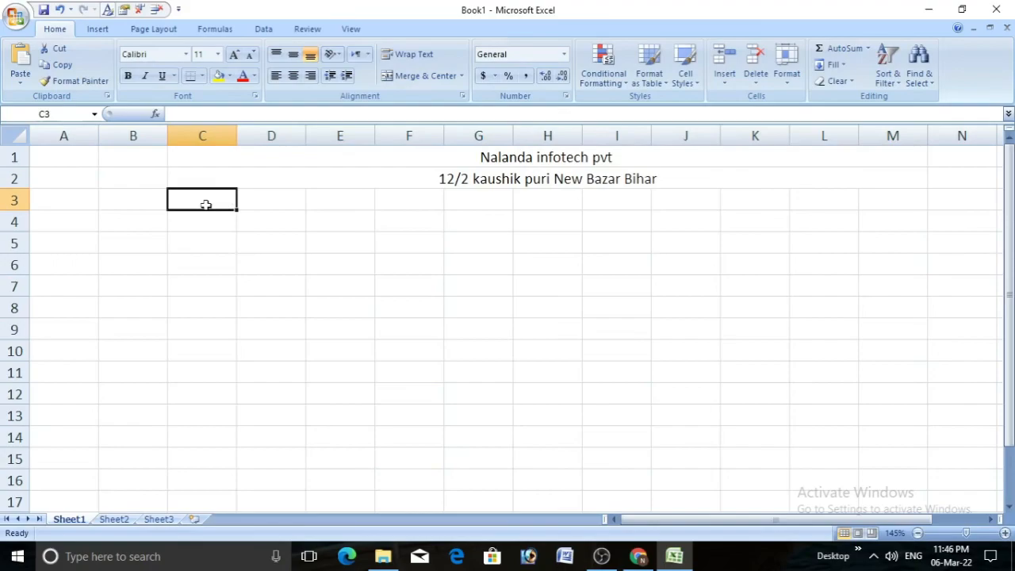
Step: Enter the headers "Sr.No" in C3 and "Name_Emp" in D3, and auto-fit column D's width
type("Sr.No")
key("Tab")
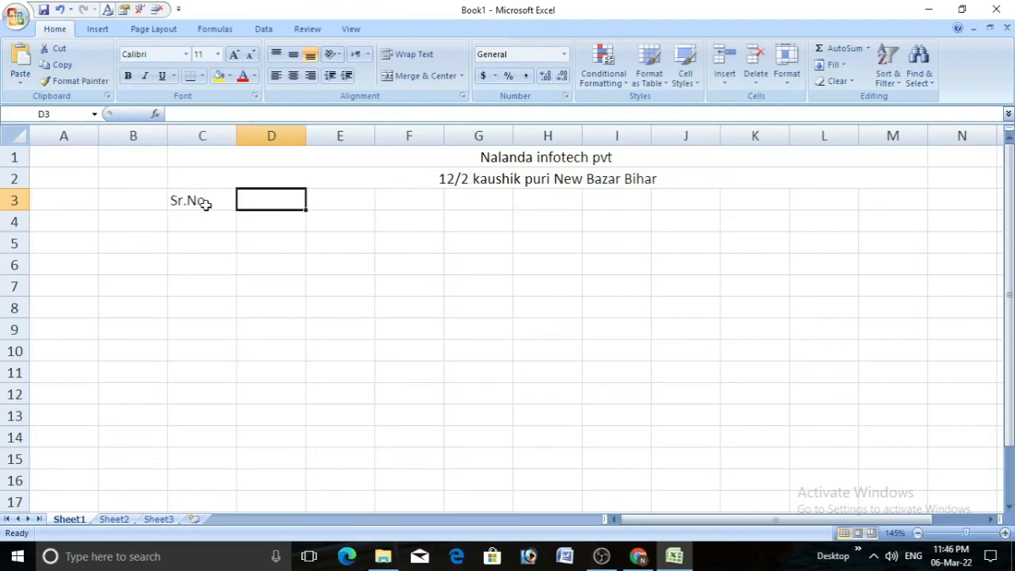
type("Name")
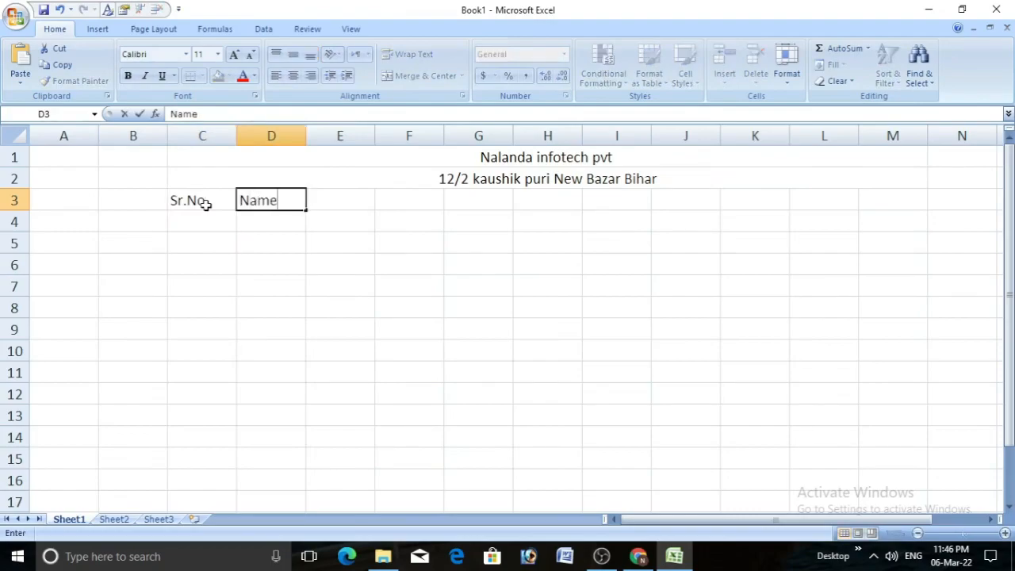
key("BackSpace")
type("_Emp")
left_click(304, 137)
double_click(307, 138)
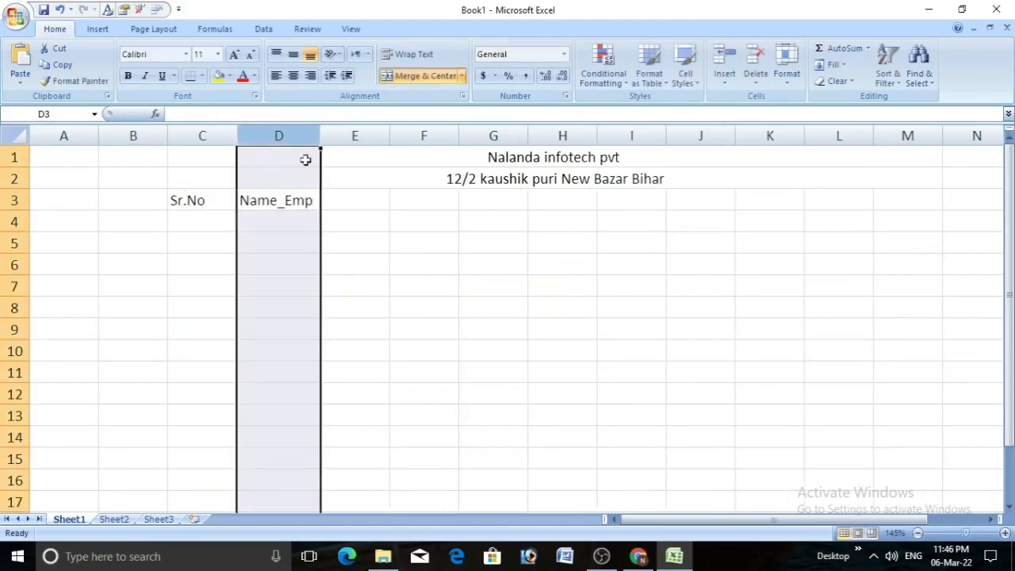
Step: Enter the header "Designation" in E3 and auto-fit column E's width to it
left_click(357, 201)
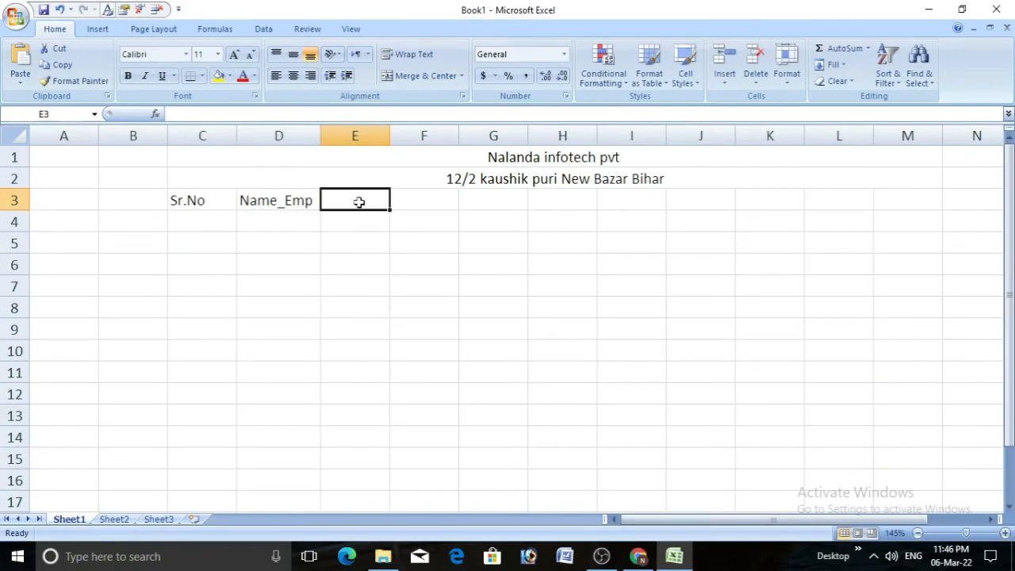
type("De")
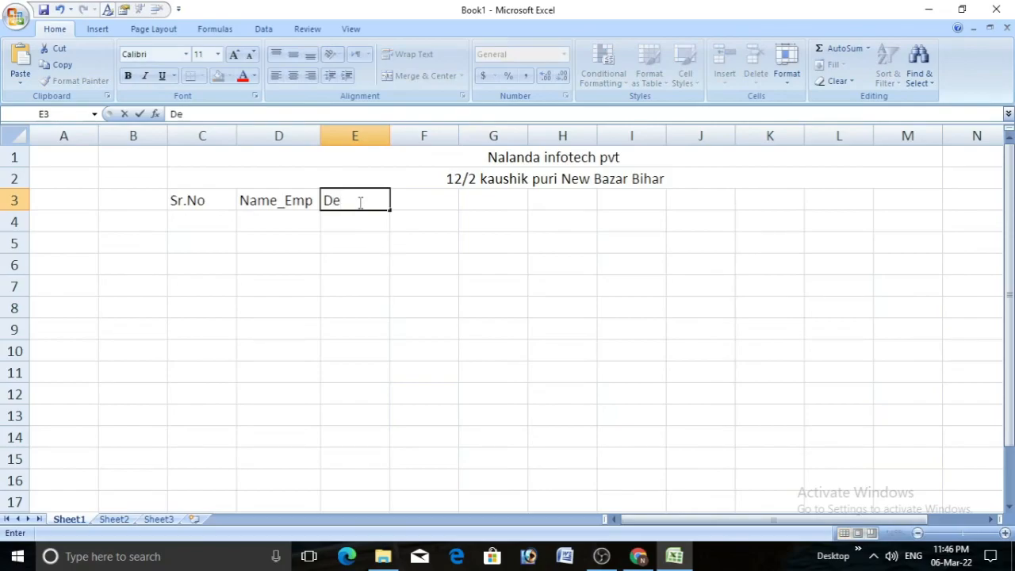
type("signation")
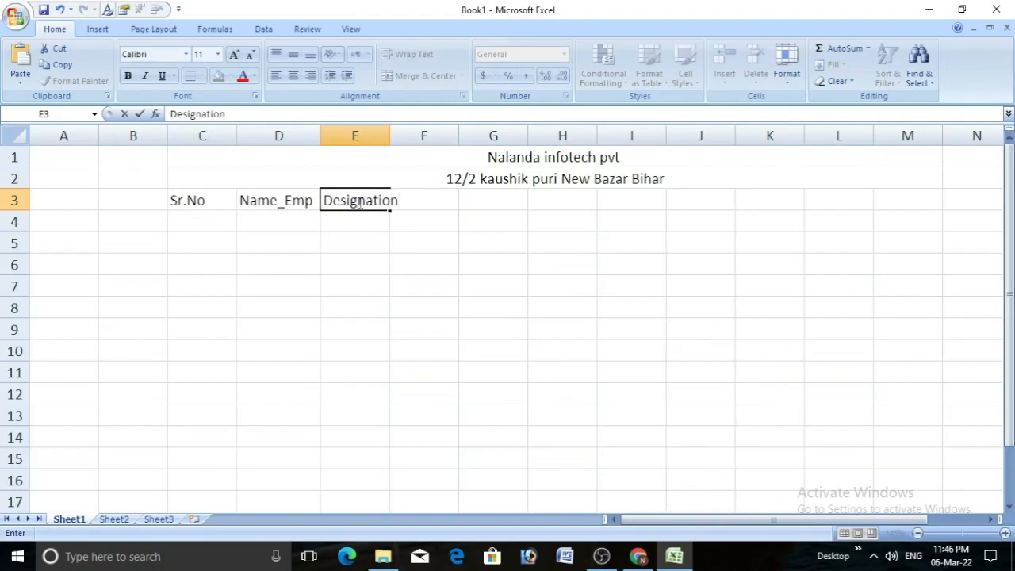
left_click(383, 133)
double_click(389, 133)
left_click(446, 202)
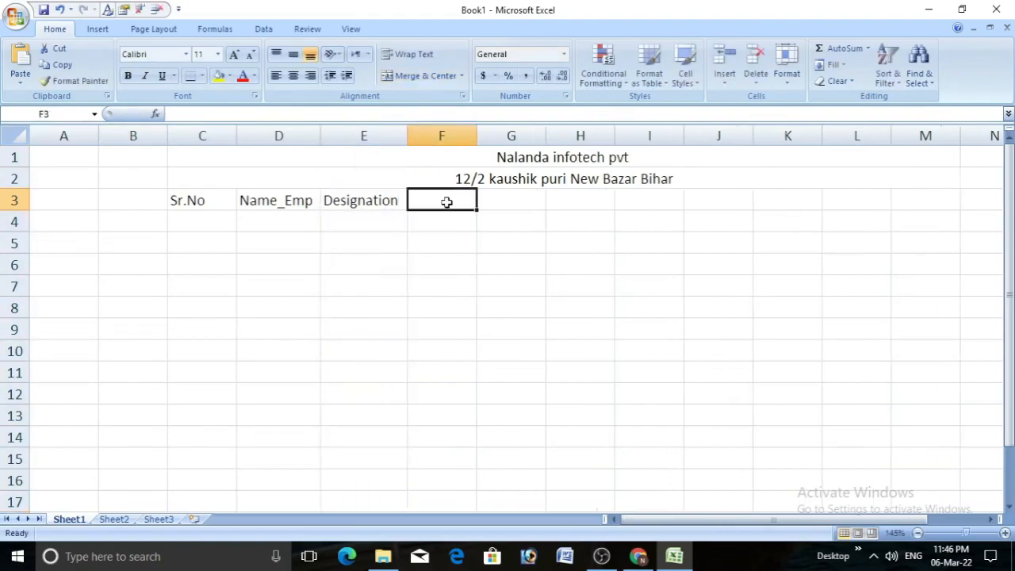
Step: Enter the header "Date of birth" in F3 and auto-fit column F's width to it
type("Date")
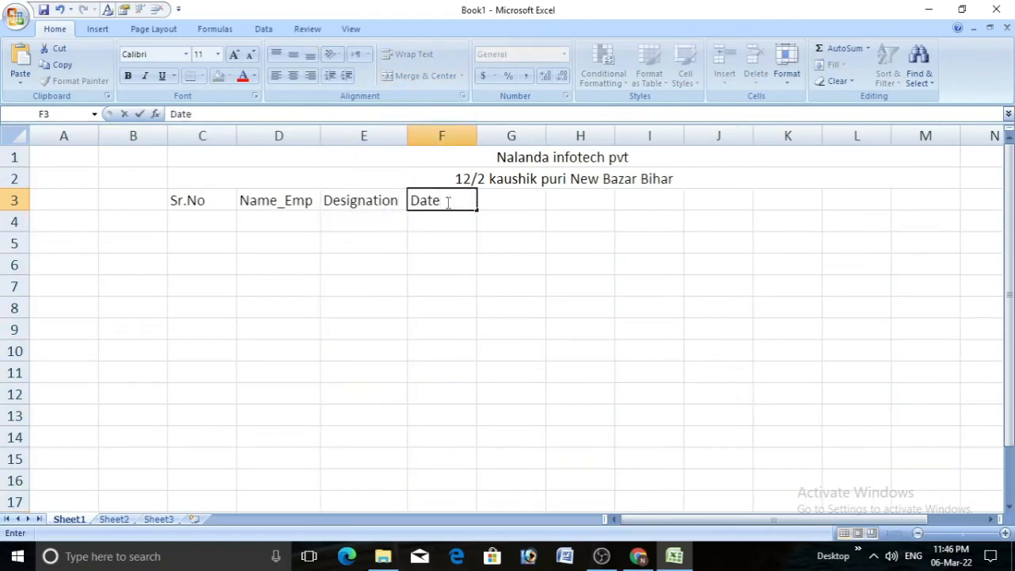
type(" of birth")
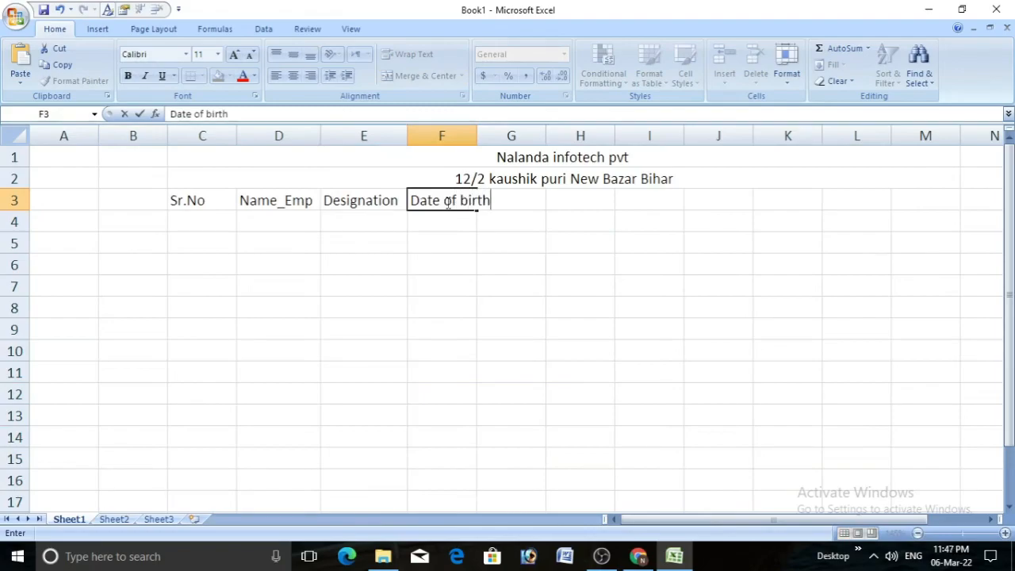
key("Return")
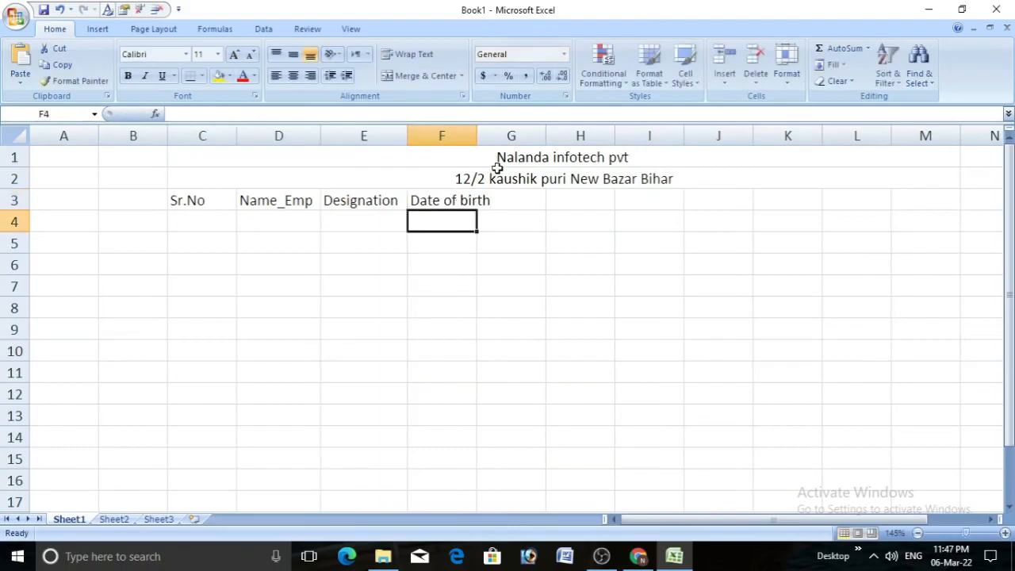
double_click(476, 135)
Step: Enter the headers "Adhar No" in G3 and "Mobile No" in H3, and auto-fit column H's width
left_click(526, 203)
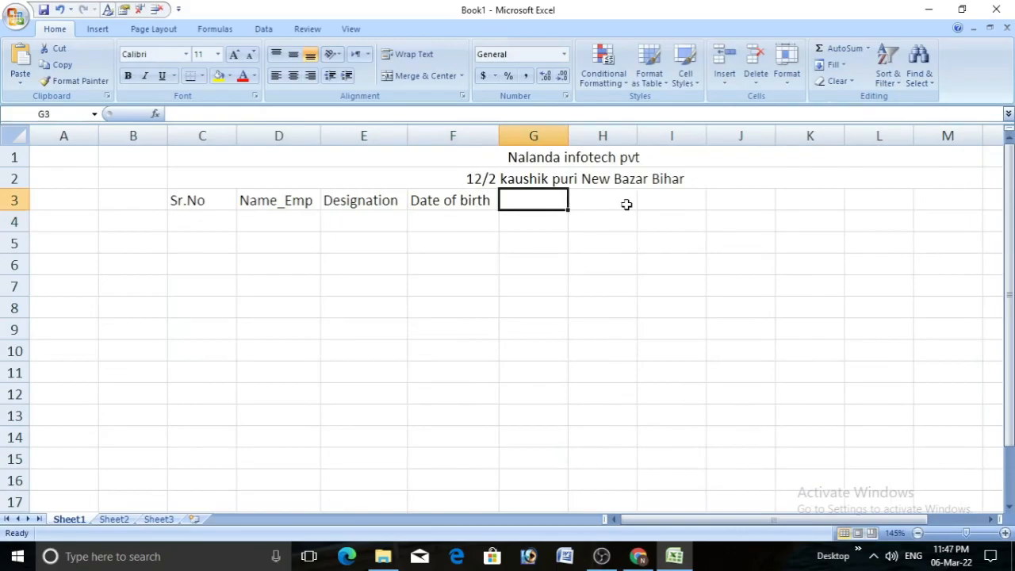
type("A")
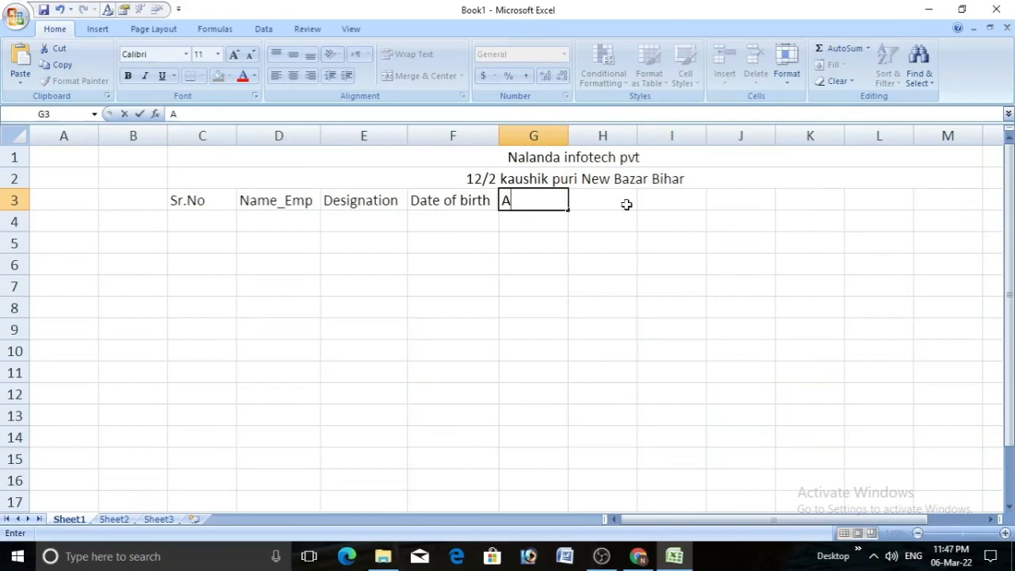
type("dhar No")
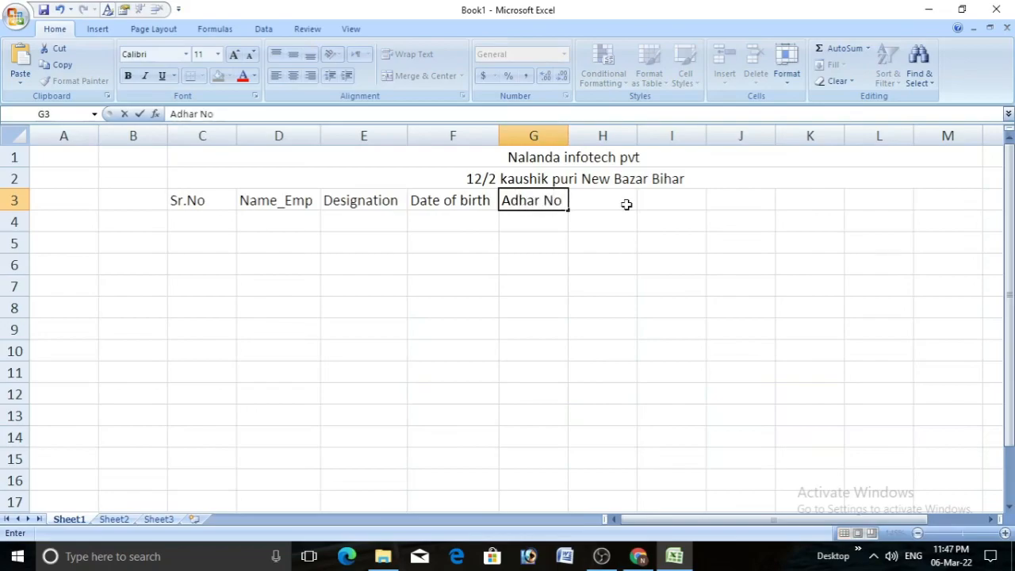
left_click(627, 204)
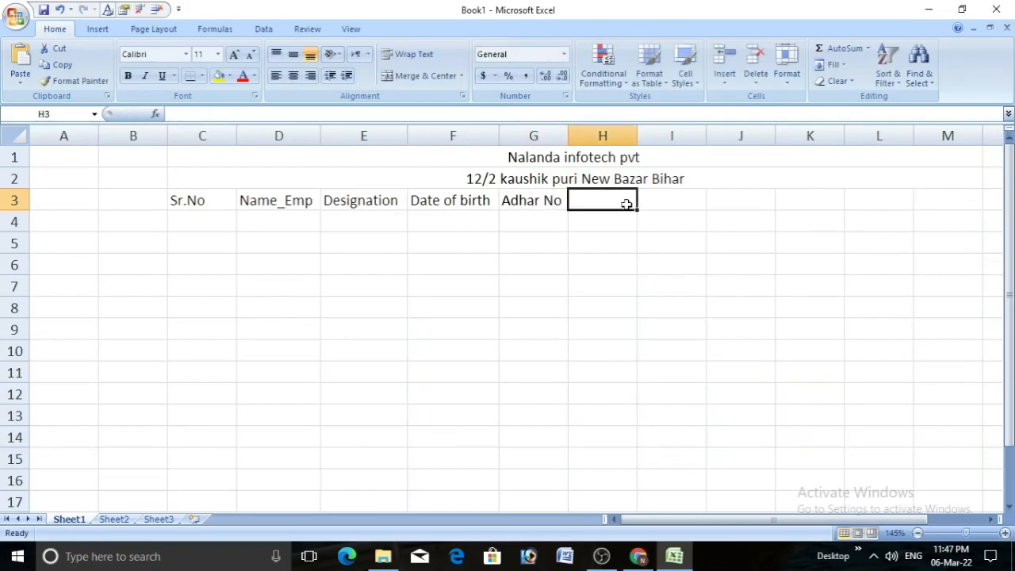
type("Mob")
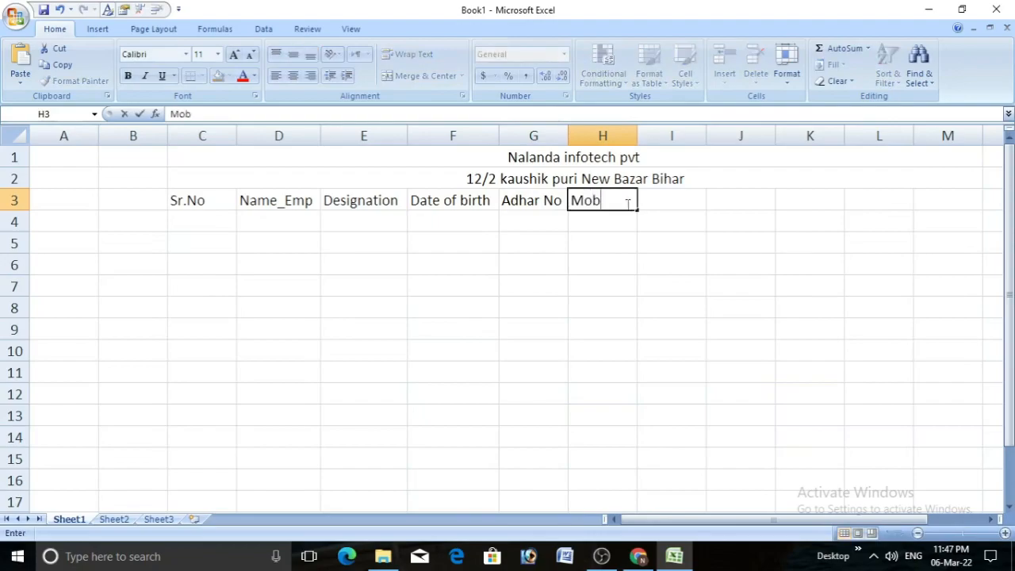
type("ile No")
key("Tab")
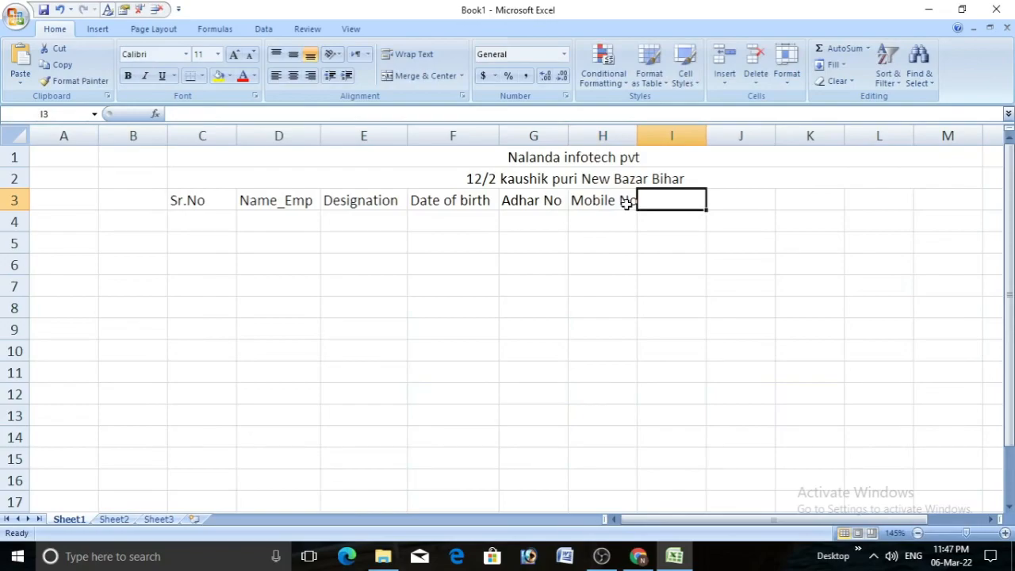
double_click(636, 136)
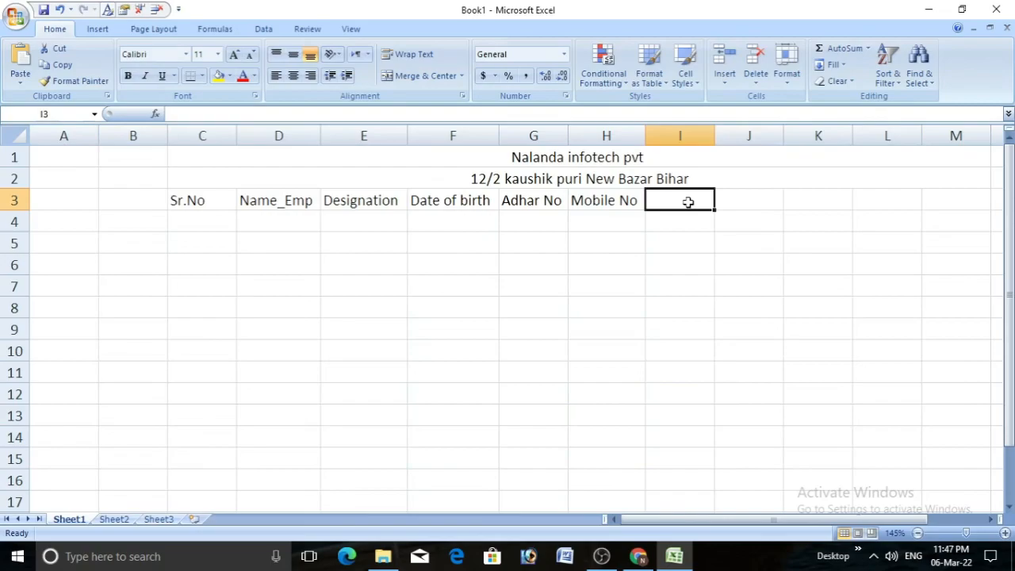
Step: Enter the headers "Village", "City" and "State" in cells I3 to K3
type("Vi")
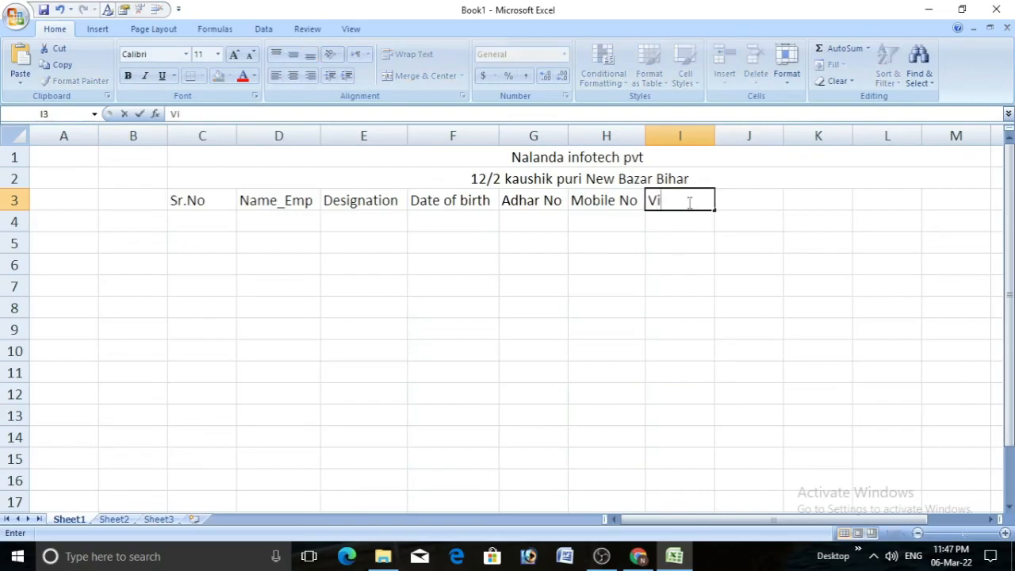
type("llage")
key("Tab")
type("City")
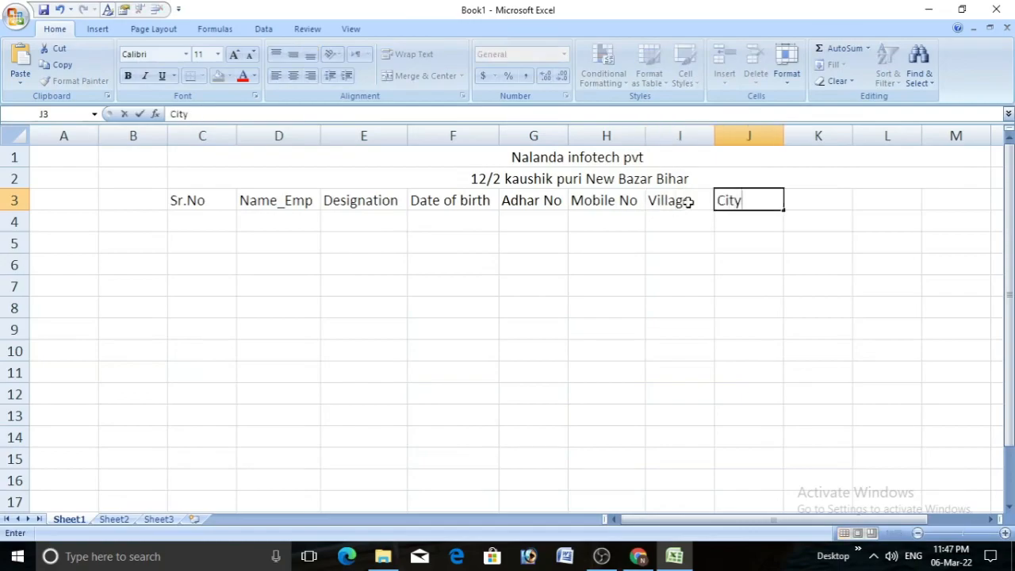
key("Tab")
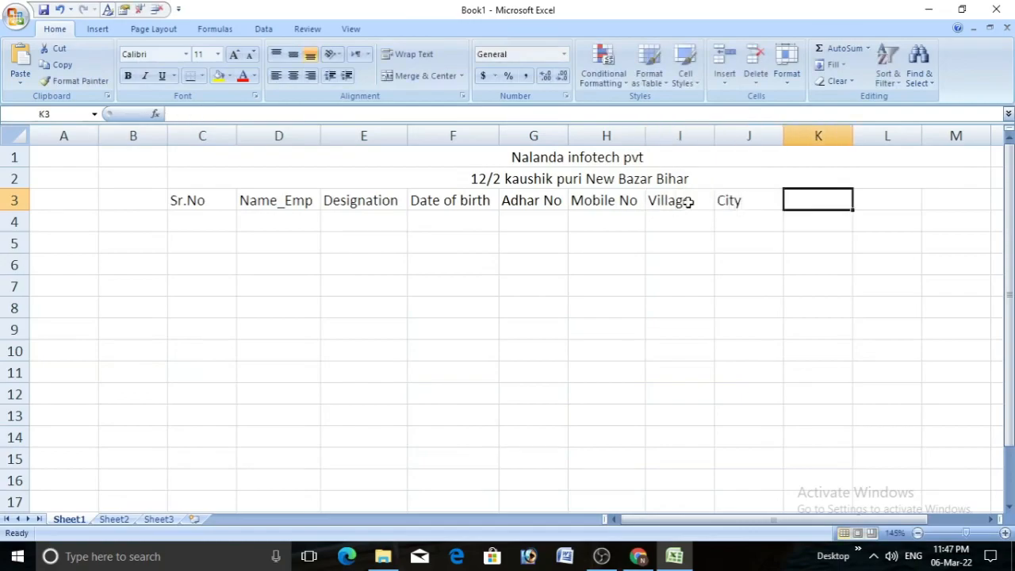
type("S")
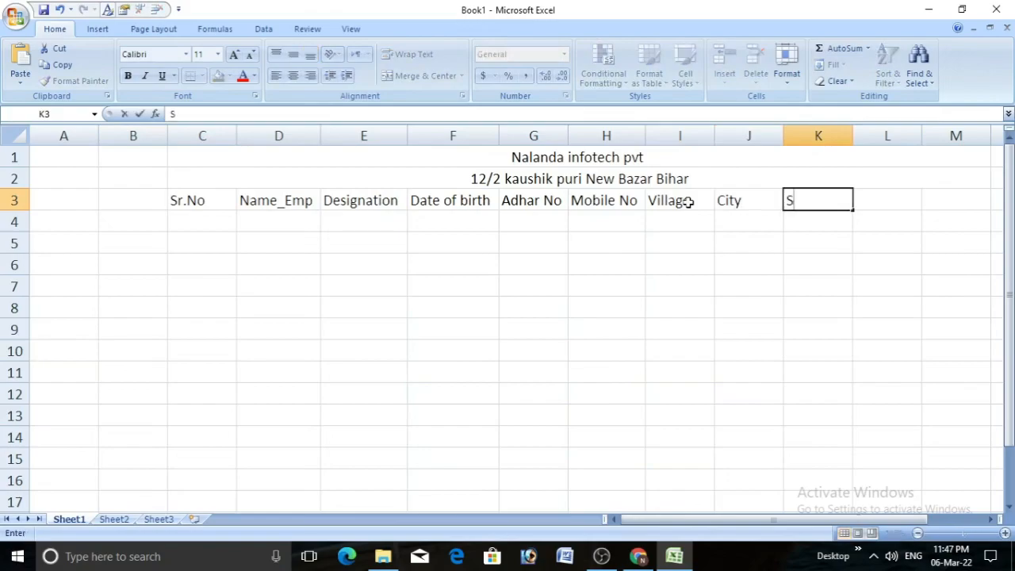
type("tate")
key("Tab")
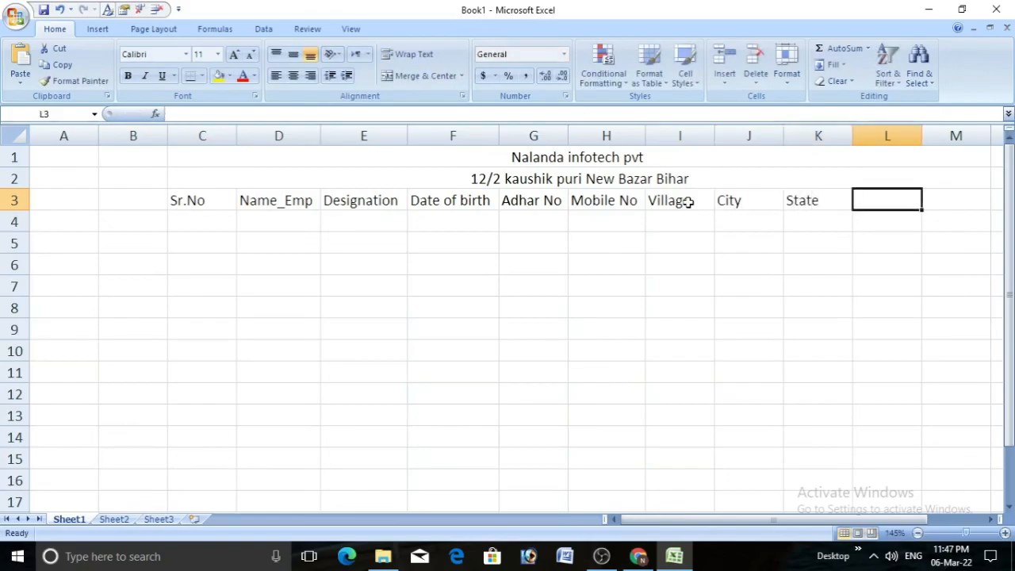
Step: Enter the headers "Country" in L3 and "Code" in M3
type("CCO")
key("BackSpace")
key("BackSpace")
type("ou")
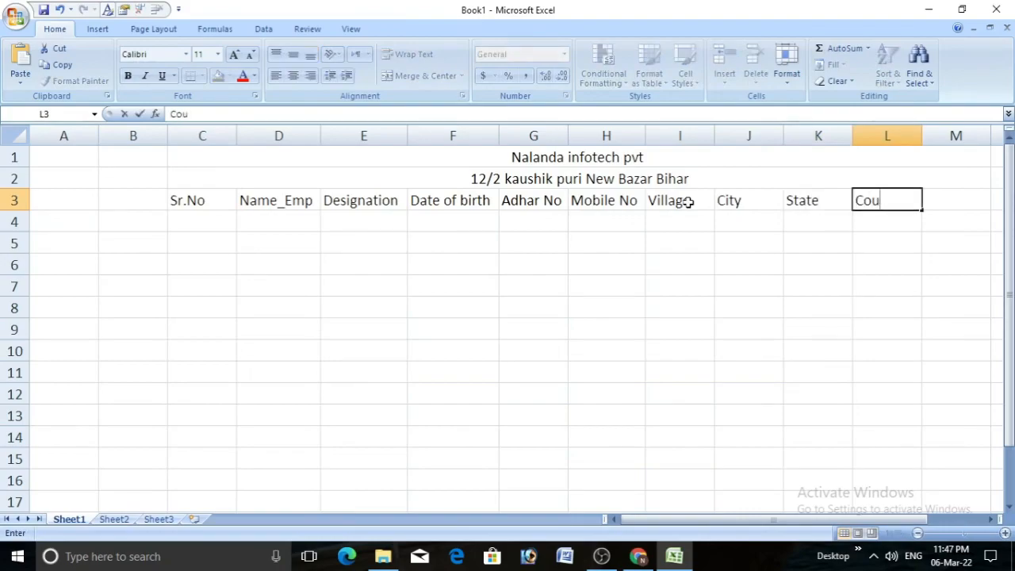
type("ntry")
key("Tab")
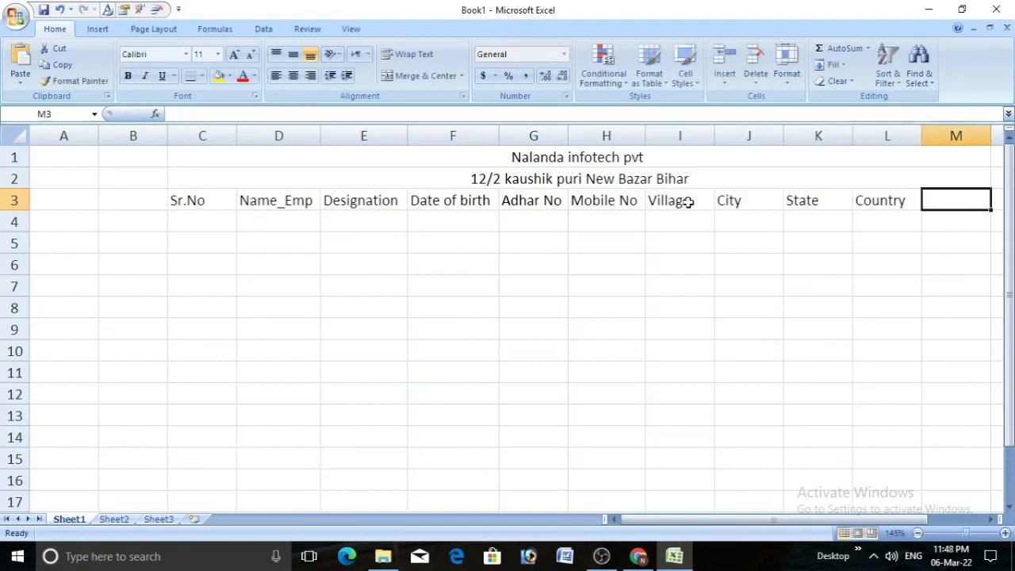
type("Code")
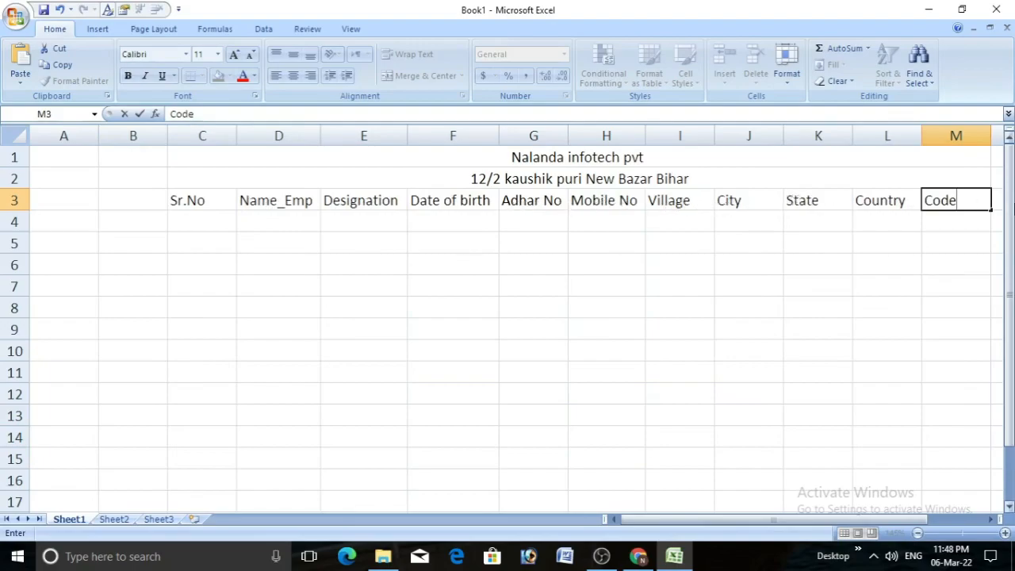
Step: Narrow the Sr.No column and fill cells C4 to C13 with the serial numbers 1 to 10
left_click(214, 219)
left_click_drag(236, 128, 217, 142)
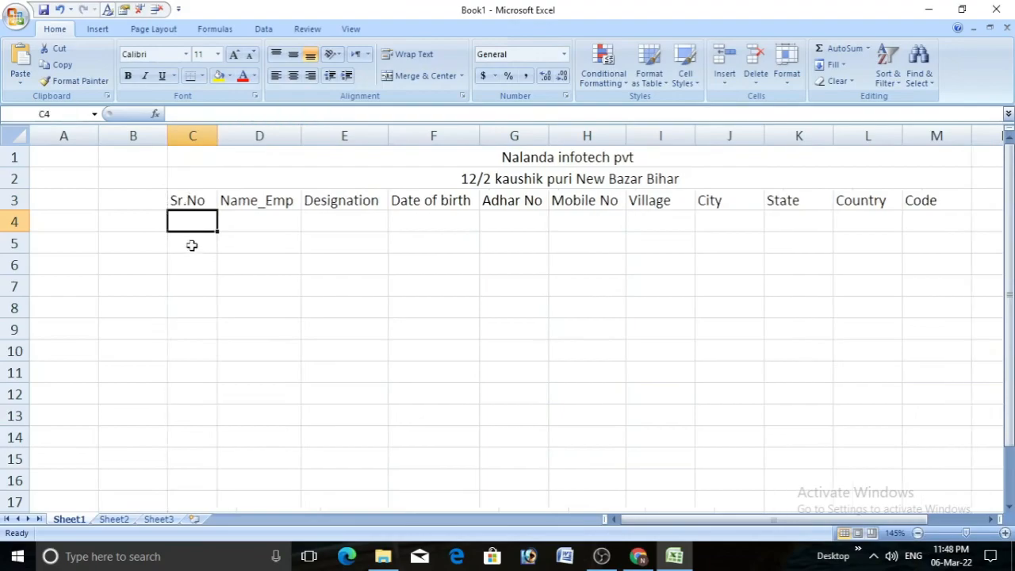
type("1")
key("Return")
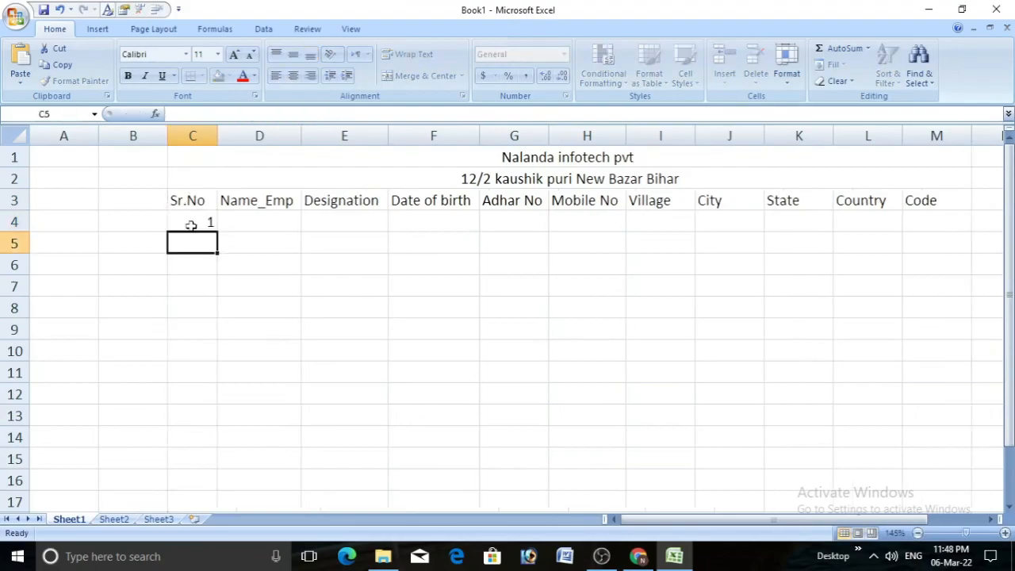
type("2")
key("Return")
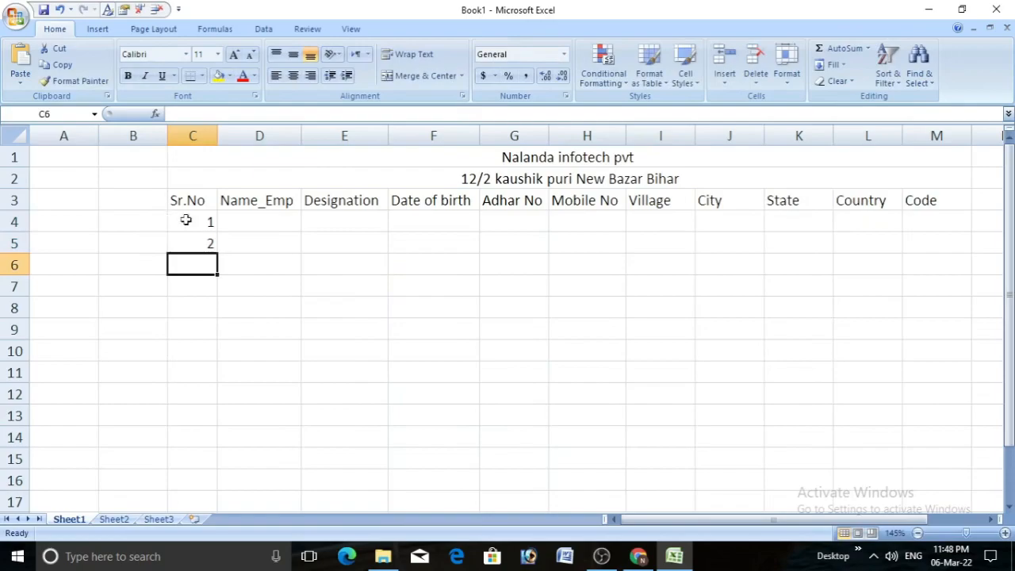
left_click_drag(202, 218, 218, 428)
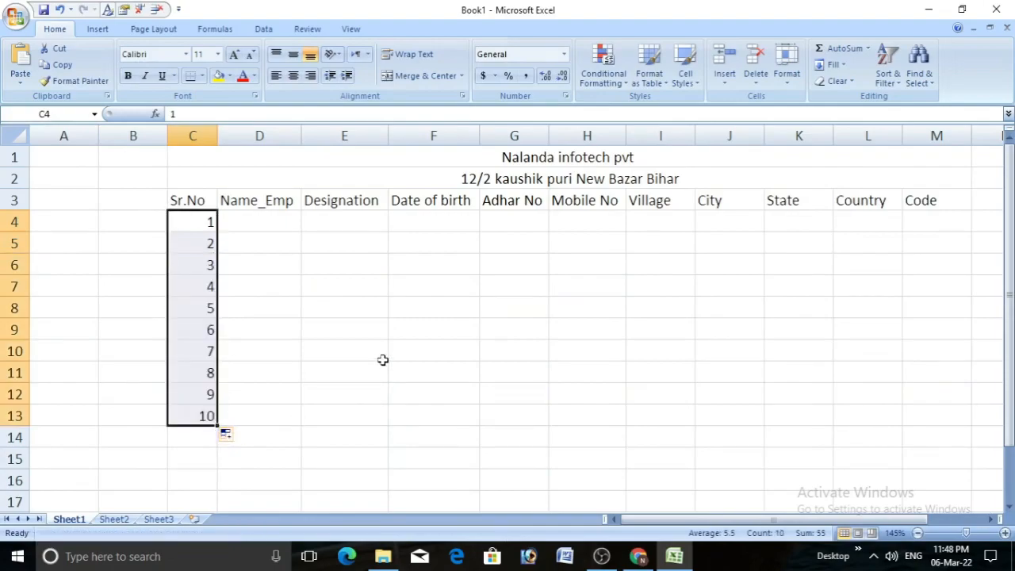
Step: Enter the first employee's name in D4 and the designation "HR" in E4
left_click(266, 221)
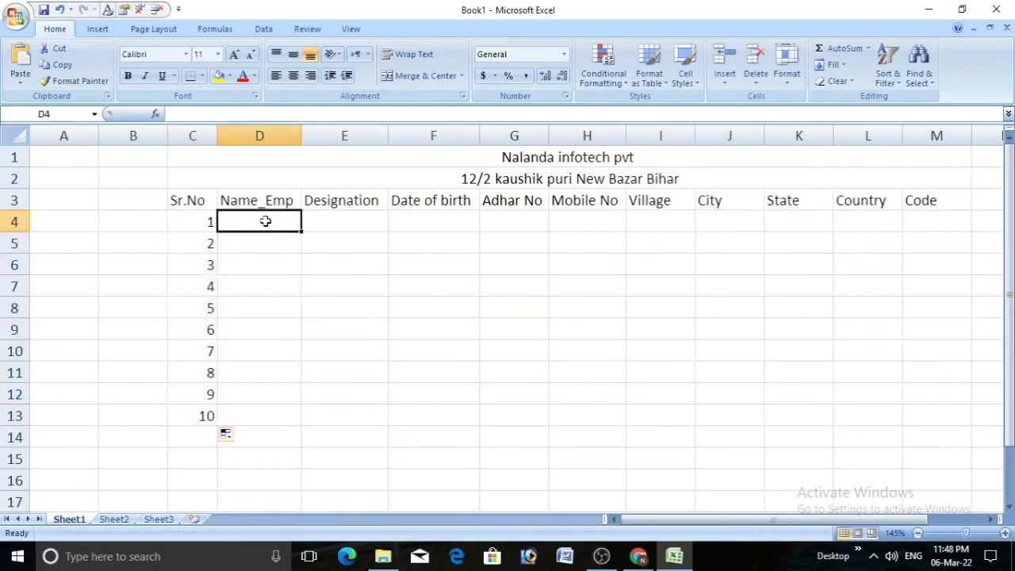
type("john")
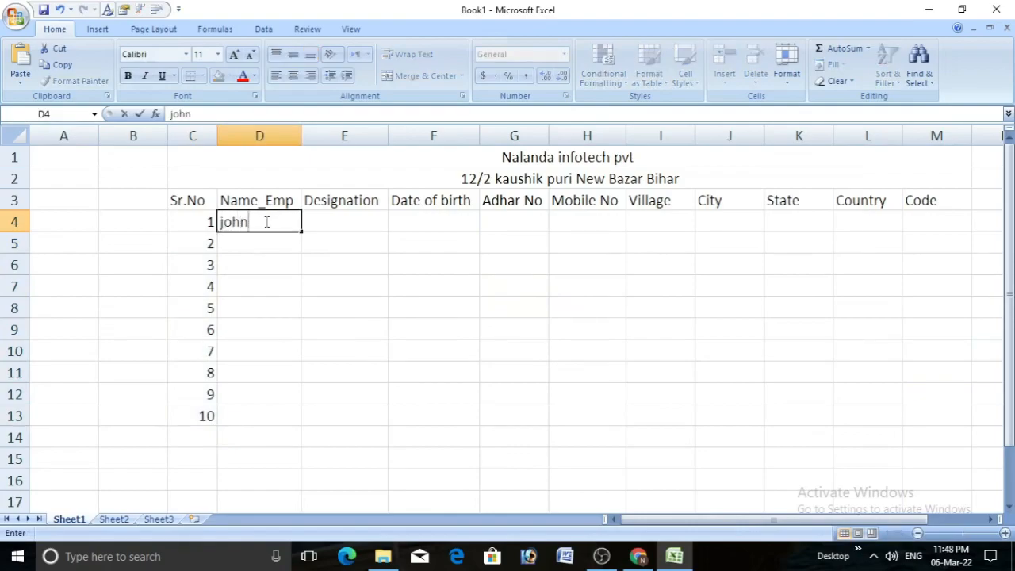
key("Return")
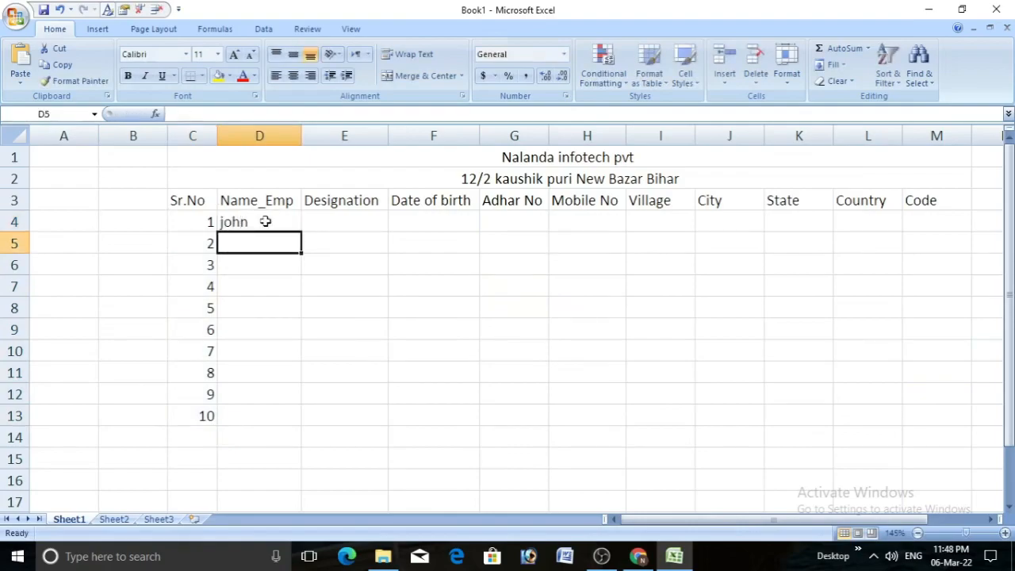
left_click(266, 222)
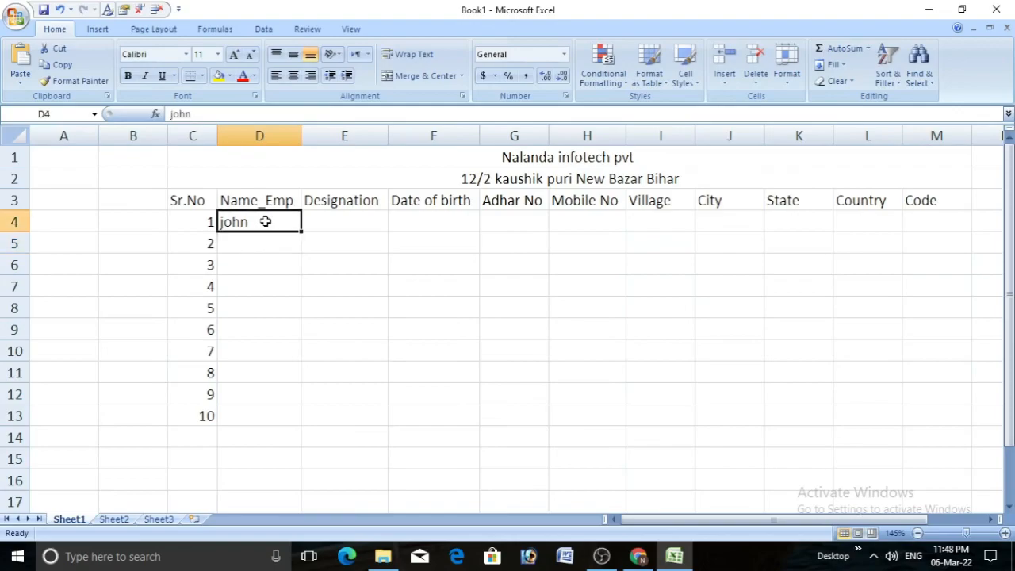
key("Tab")
type("Hr")
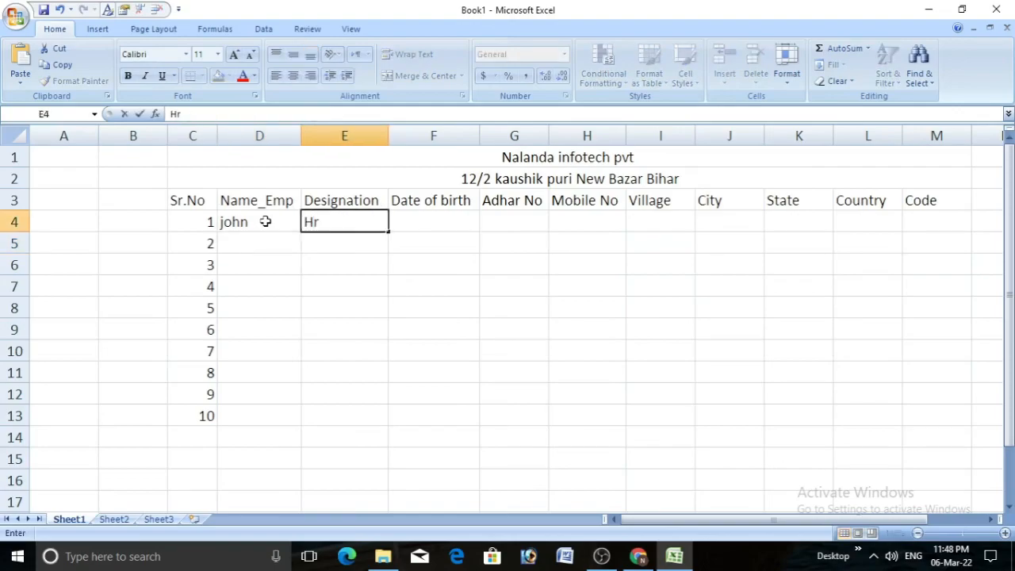
key("BackSpace")
type("R")
key("Tab")
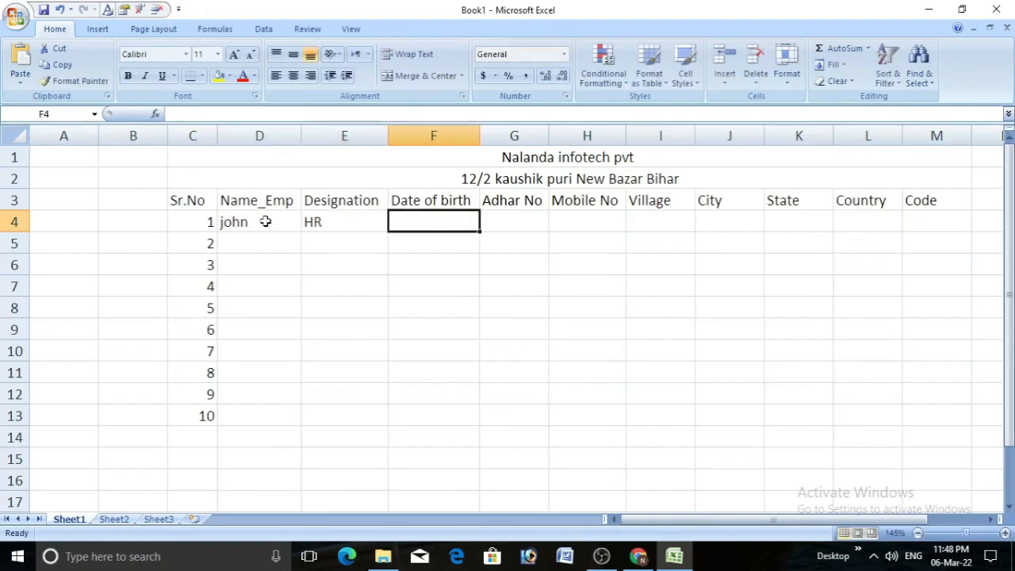
Step: Enter the first employee's date of birth in F4
type("12/02/198")
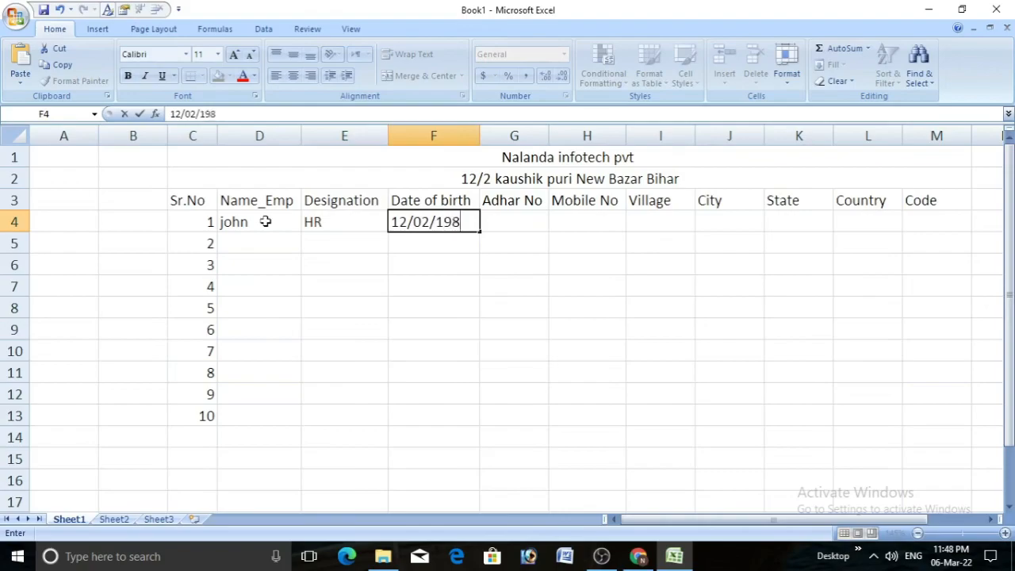
type("0")
key("Tab")
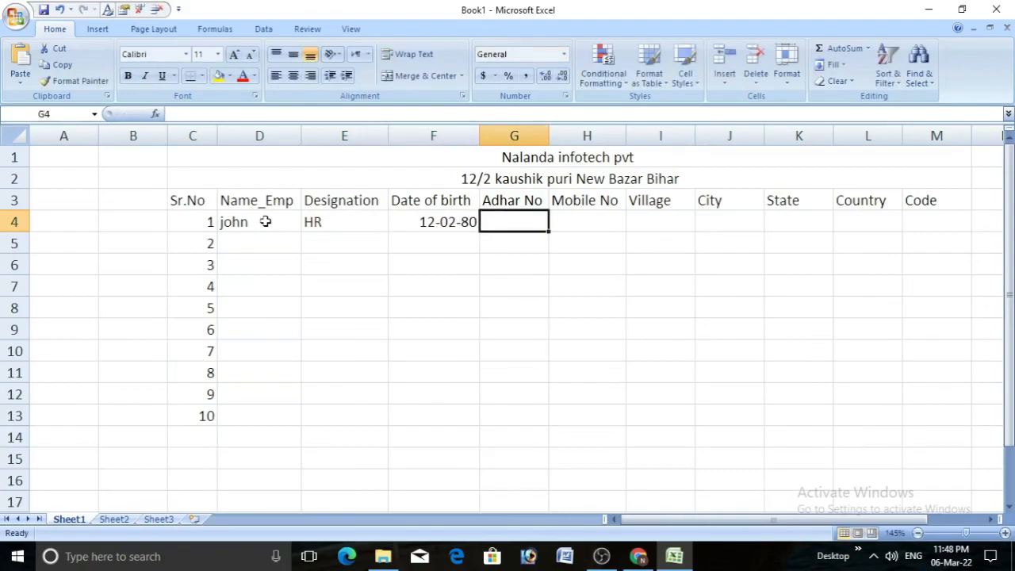
Step: Enter the placeholders "xxxxxxxx" for the Adhar number in G4 and "xxxxxxxxx" for the mobile number in H4
type("XXX")
key("BackSpace")
key("BackSpace")
key("BackSpace")
type("xxxxxxxx")
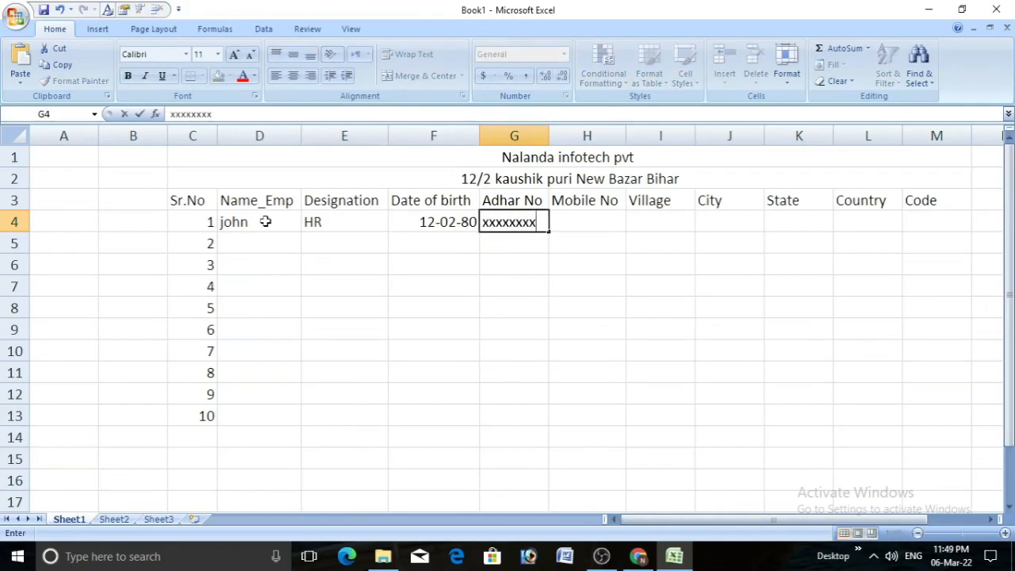
key("Tab")
type("xxxxxxxxx")
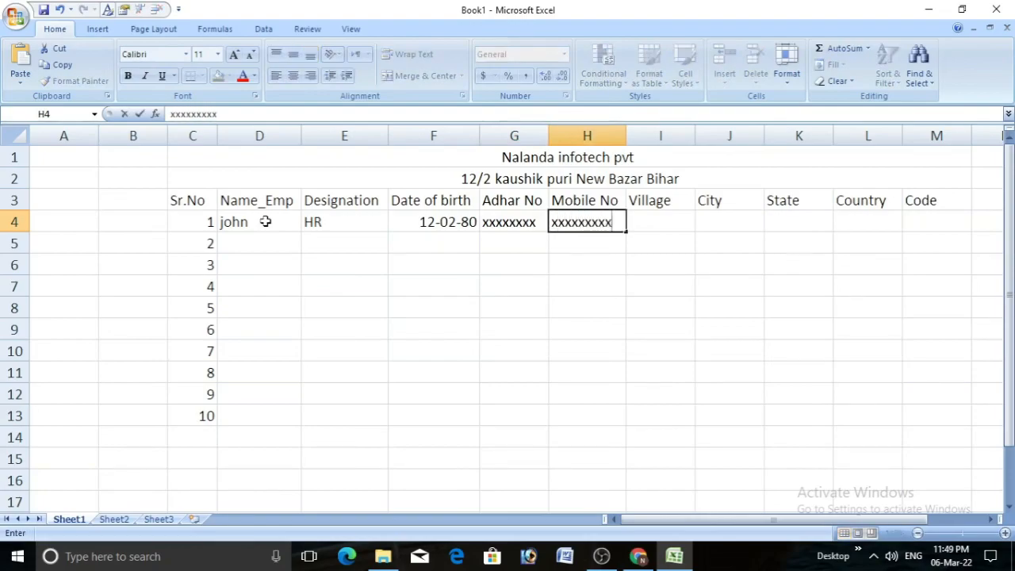
key("Tab")
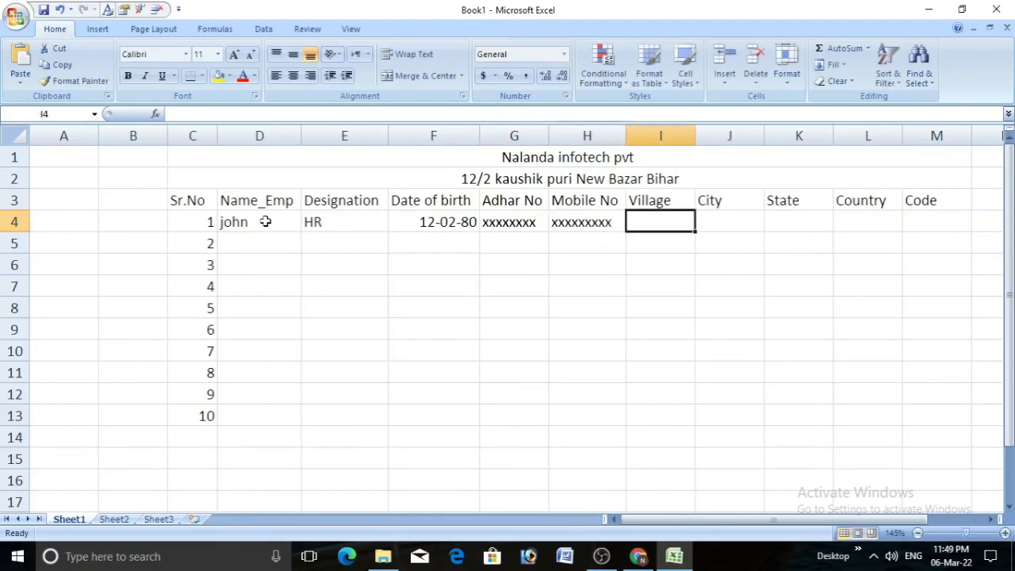
Step: Enter the first employee's village in I4
type("na")
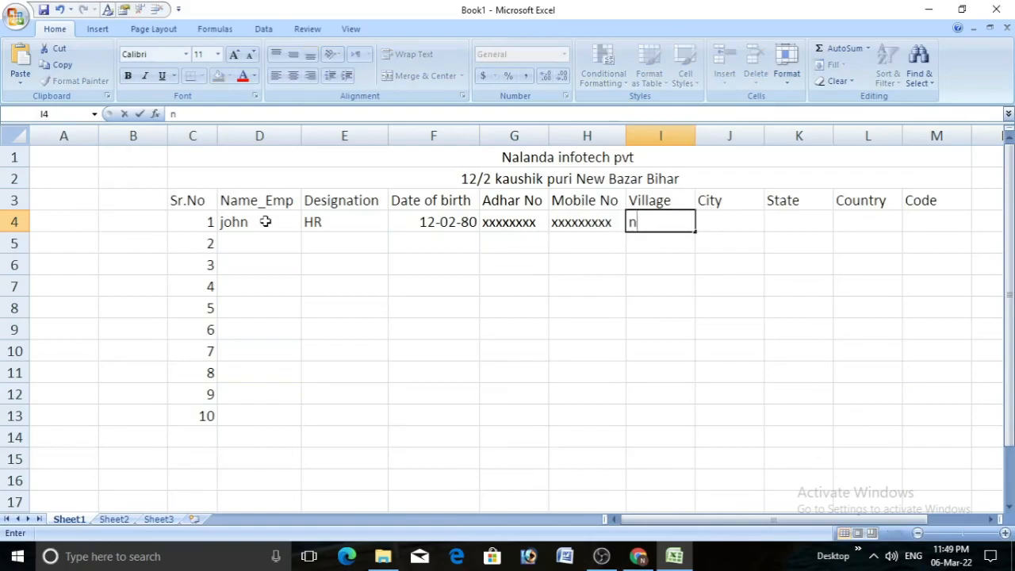
key("BackSpace")
key("BackSpace")
type("g")
key("BackSpace")
type("G.nagar")
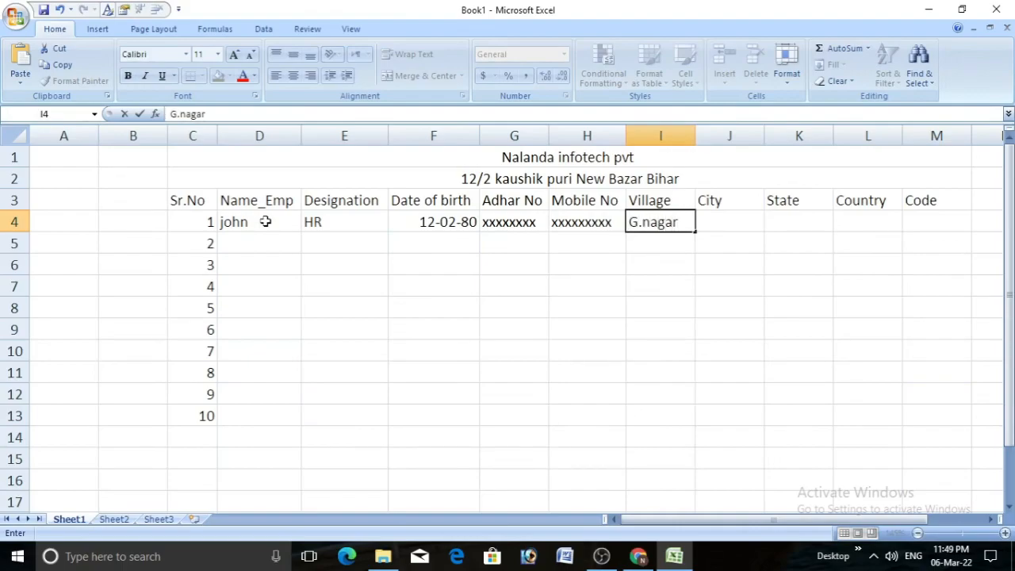
Step: Enter the first employee's city "punjab" in J4 and state "Punjab" in K4
key("Tab")
type("punjab")
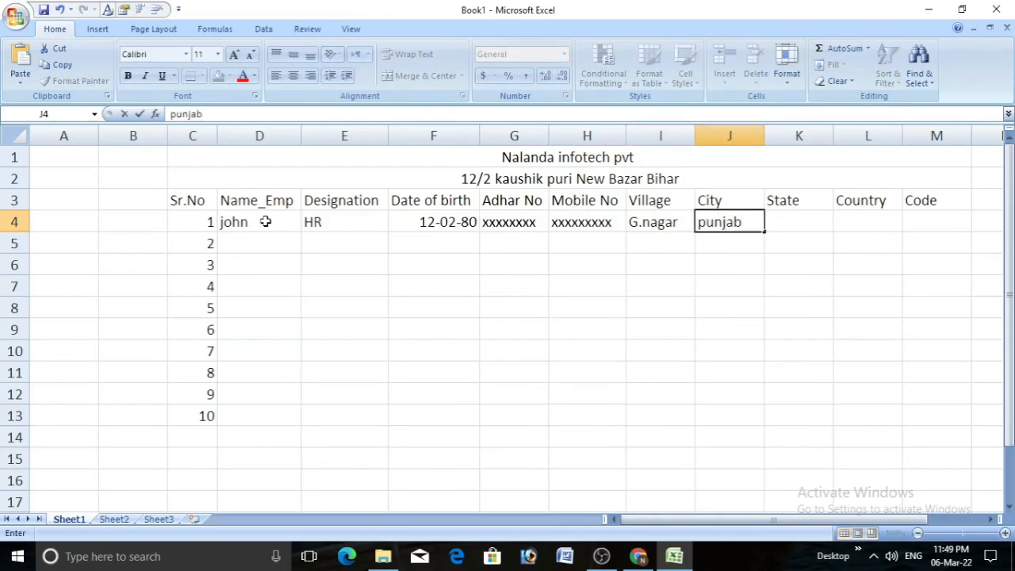
key("Tab")
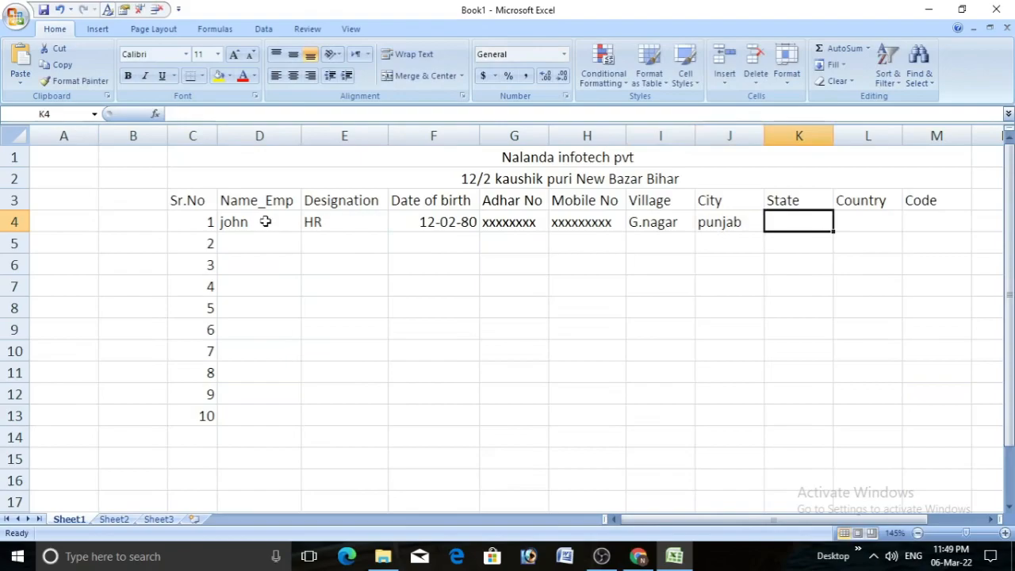
type("Punjab")
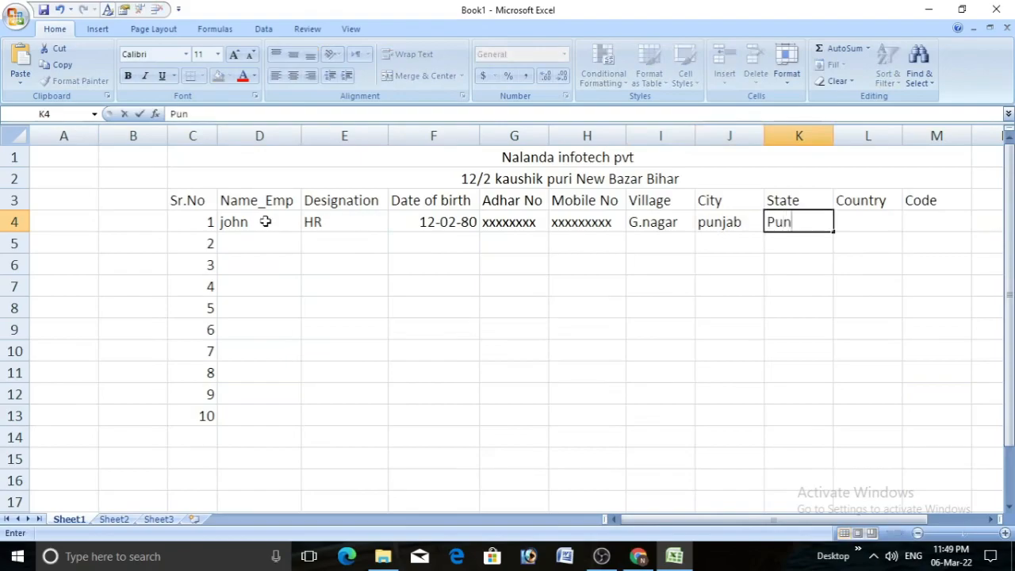
Step: Enter the first employee's country "india" in L4 and the employee's code in M4
key("Tab")
type("india")
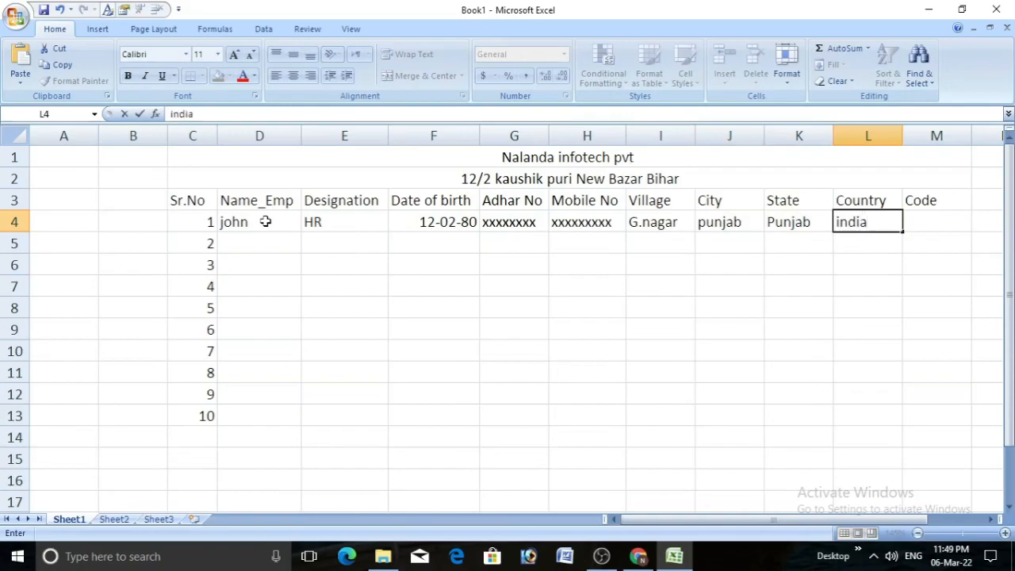
key("Tab")
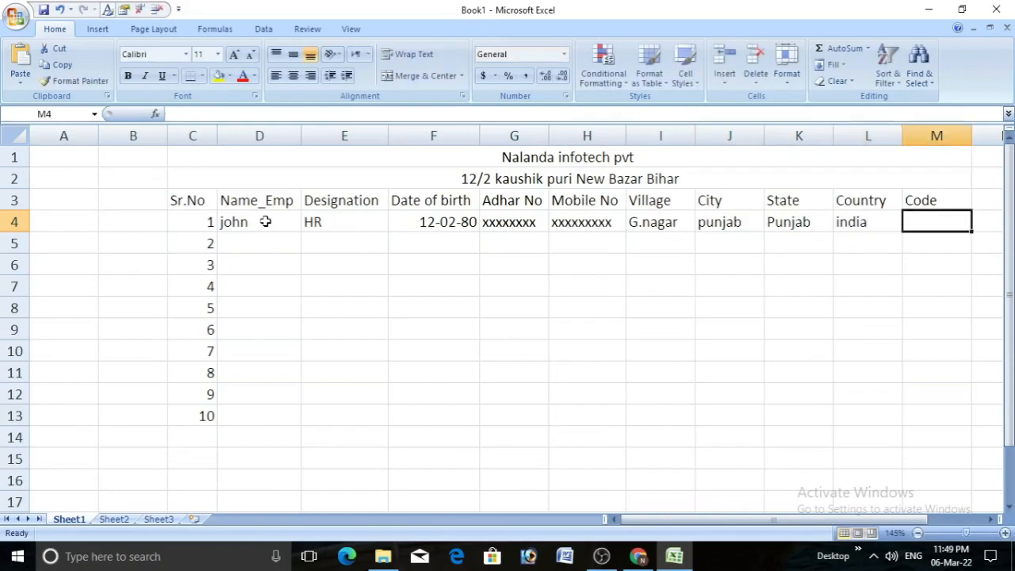
type("0214")
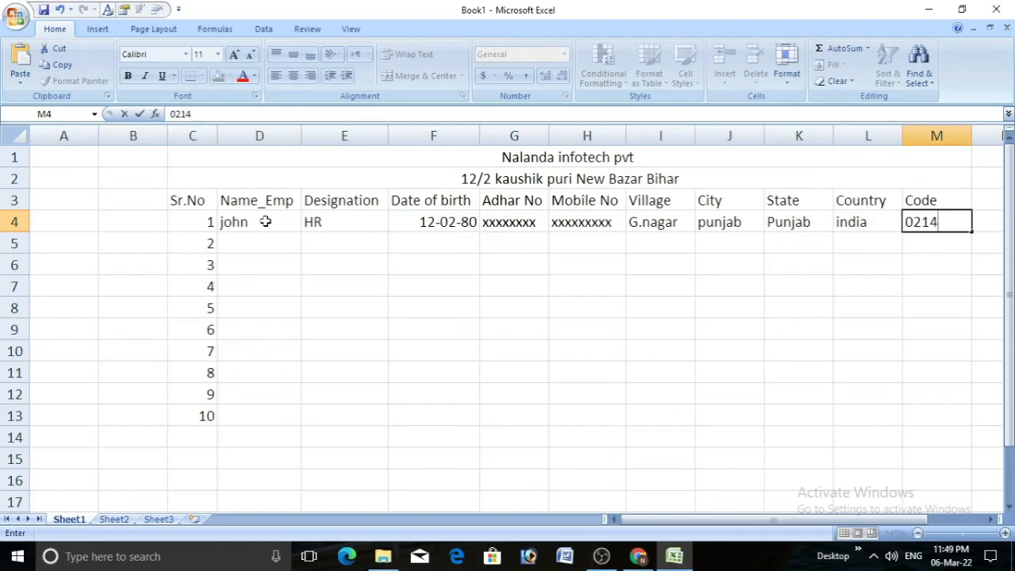
type("520")
key("Return")
Step: Enter the second employee's name in D5 and the designation "Accountant" in E5
key("Left")
key("Left")
key("Left")
key("Left")
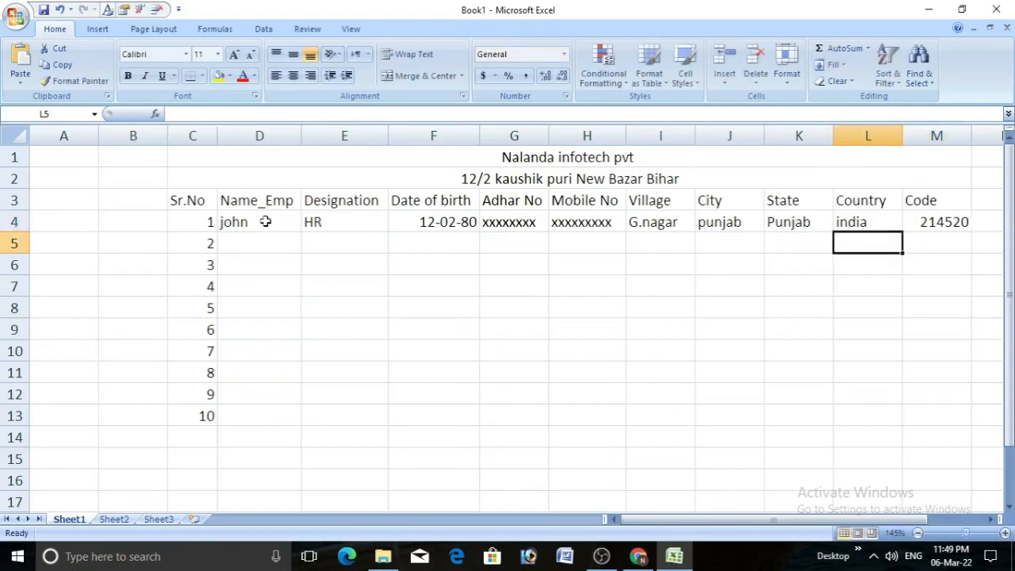
key("Left")
key("Left")
key("Left")
key("Left")
key("Left")
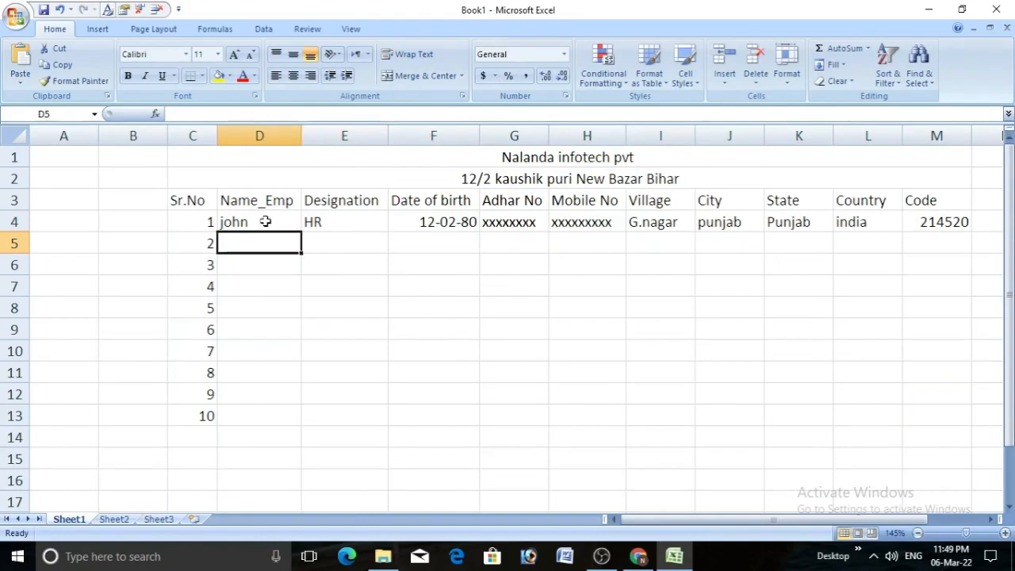
type("abraham")
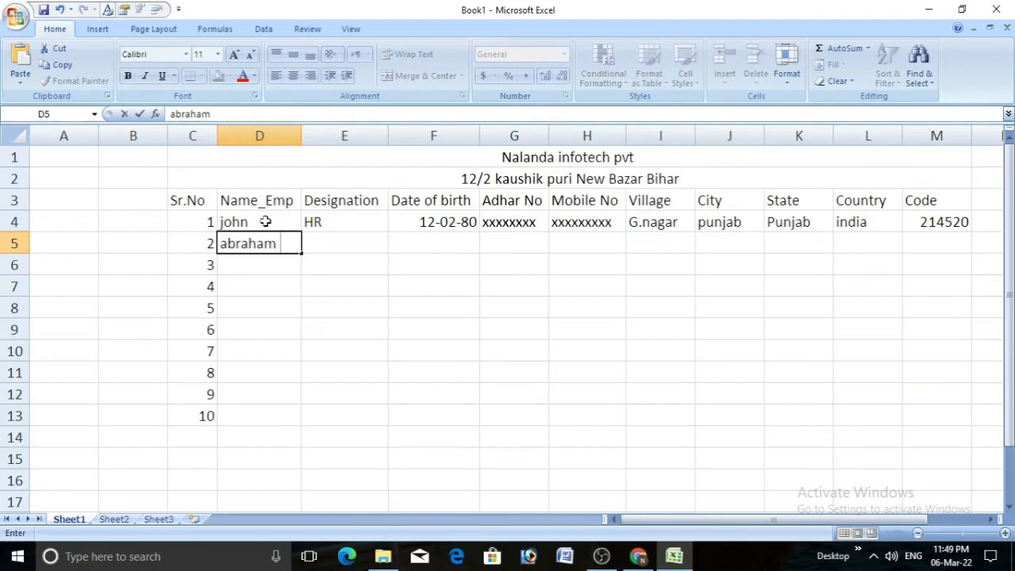
key("Tab")
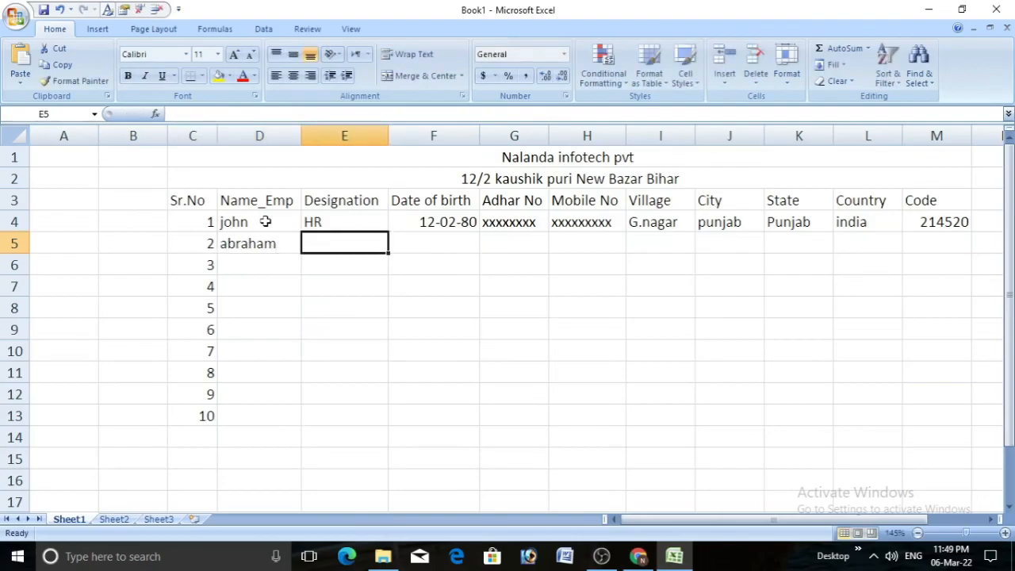
type("Acco")
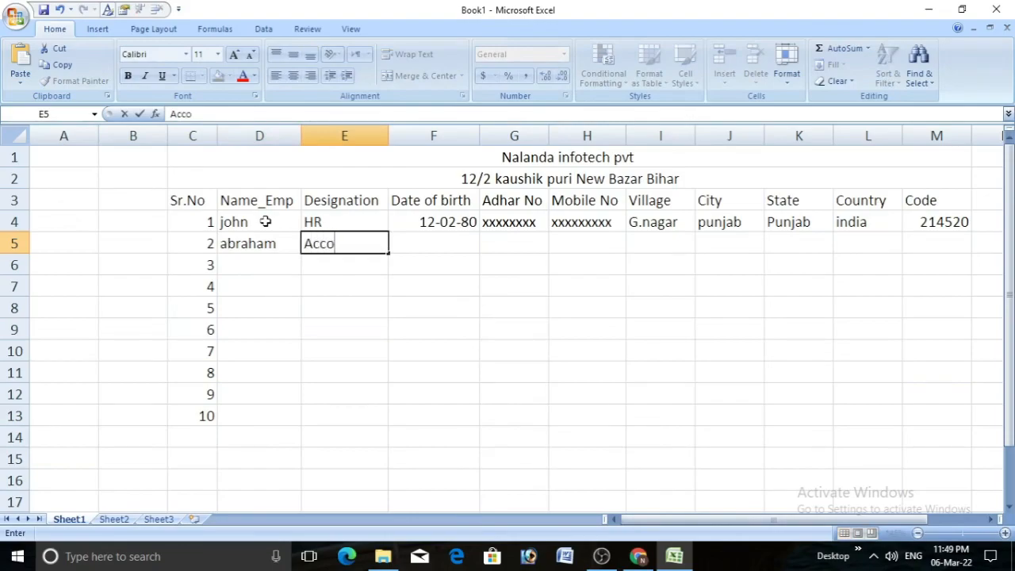
type("untant")
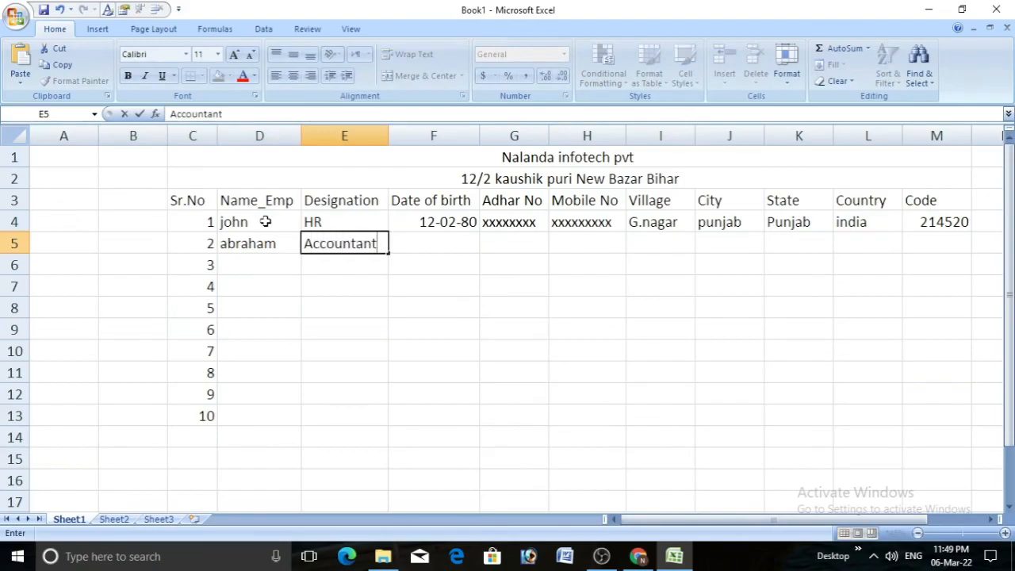
Step: Enter the second employee's date of birth in F5
key("Tab")
type("1")
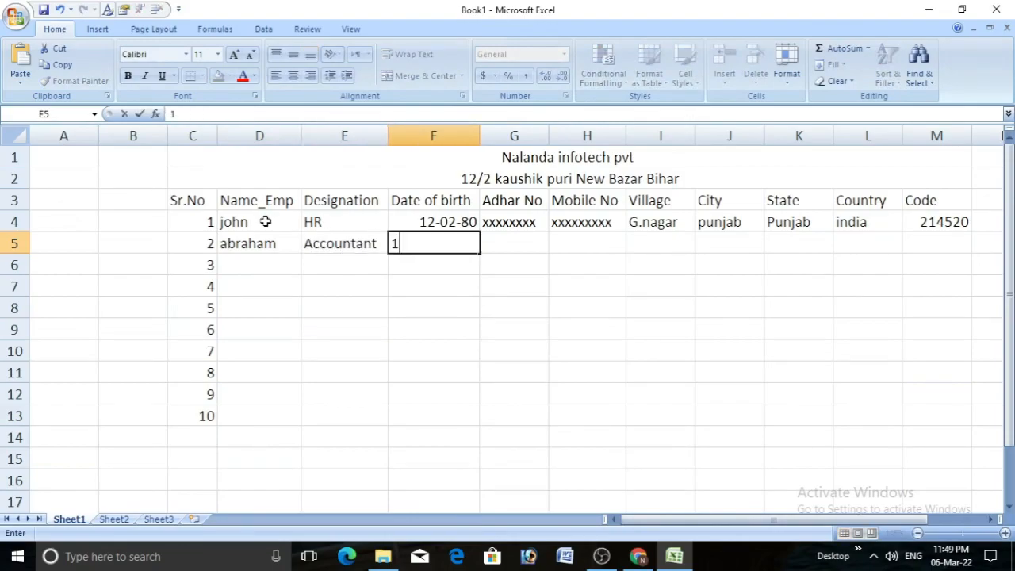
type("0-05-")
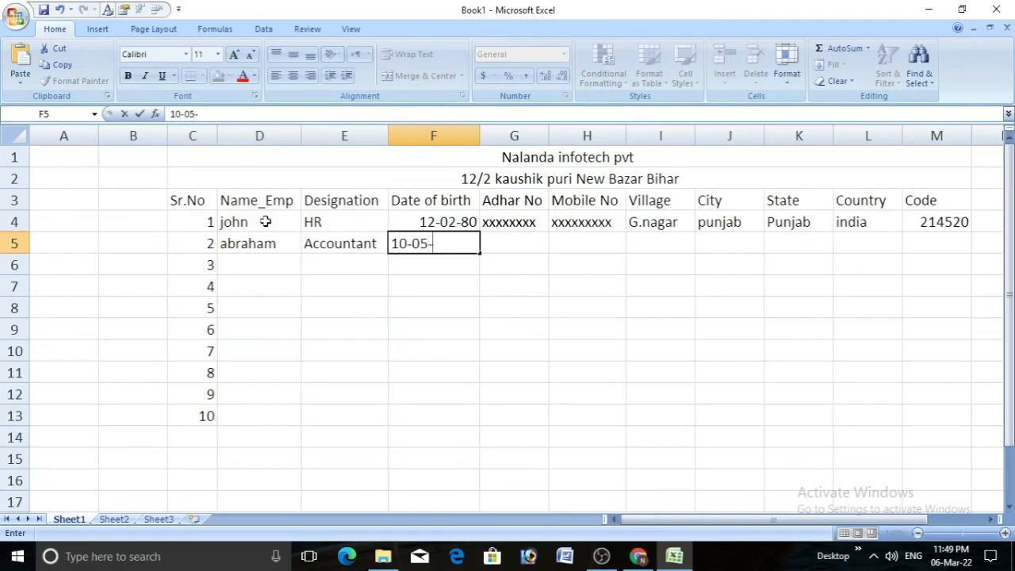
type("1982")
key("Tab")
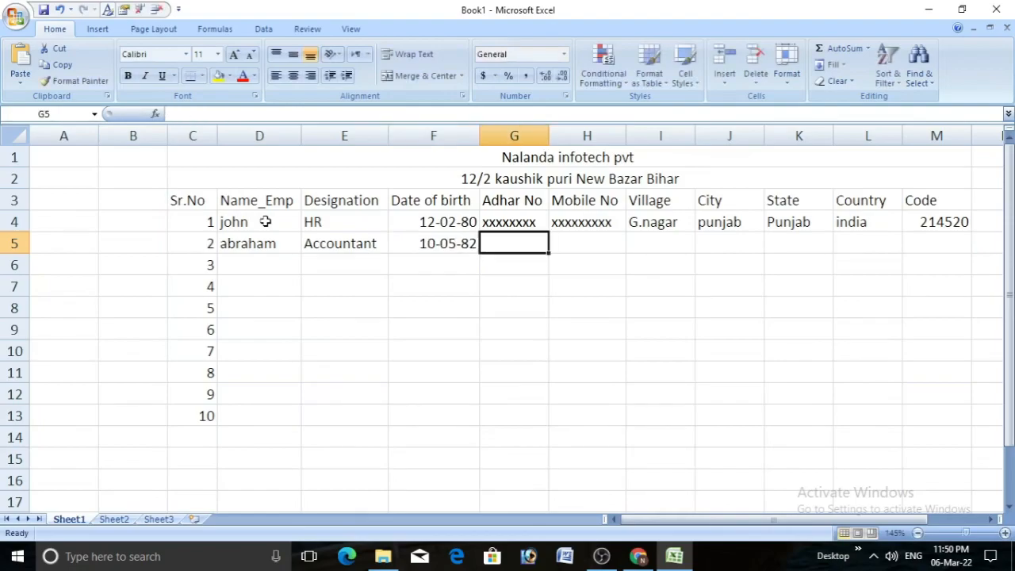
Step: Enter the placeholders "xxxxxxxx" for the second employee's Adhar number in G5 and "xxxxxxxxx" for the mobile number in H5
type("xxxxxxxx")
key("Tab")
type("xx")
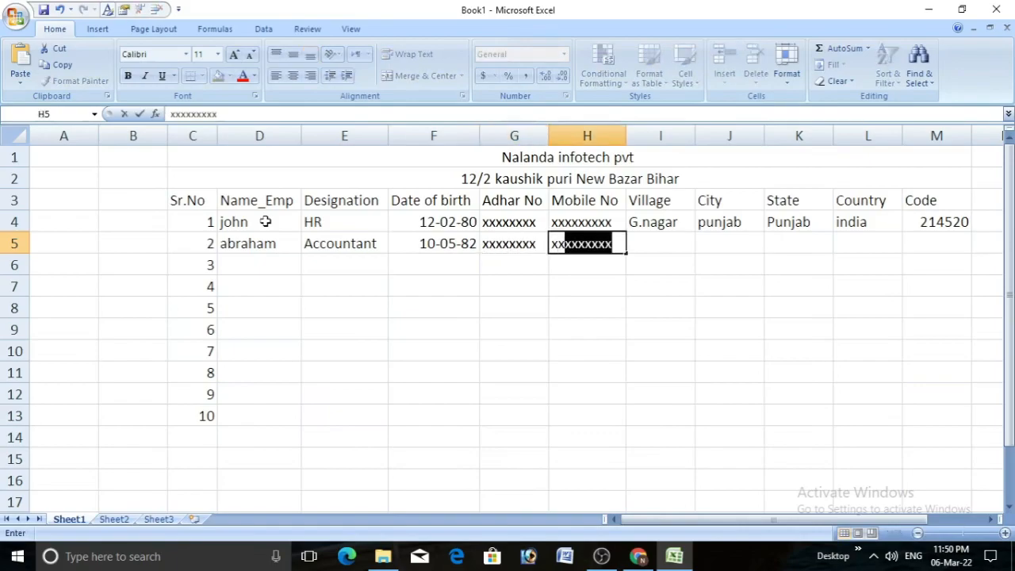
key("Tab")
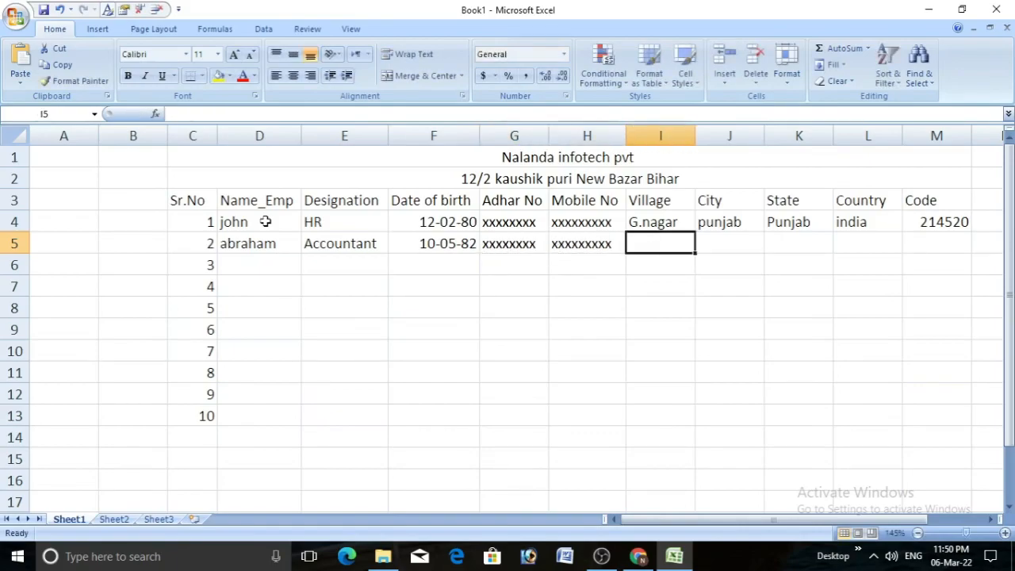
Step: Enter the second employee's village in I5 and the city "patna" in J5
type("k")
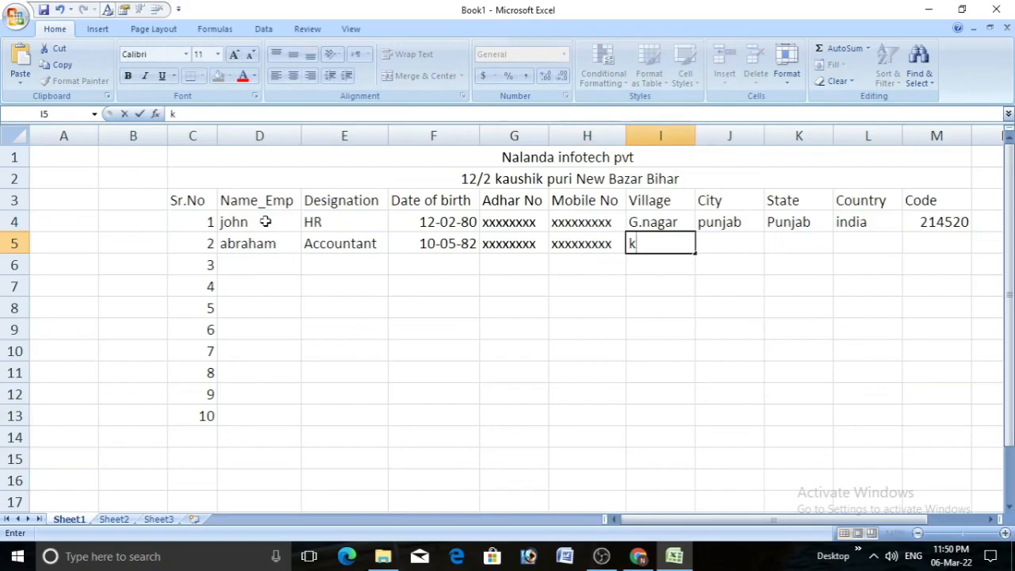
type("alang")
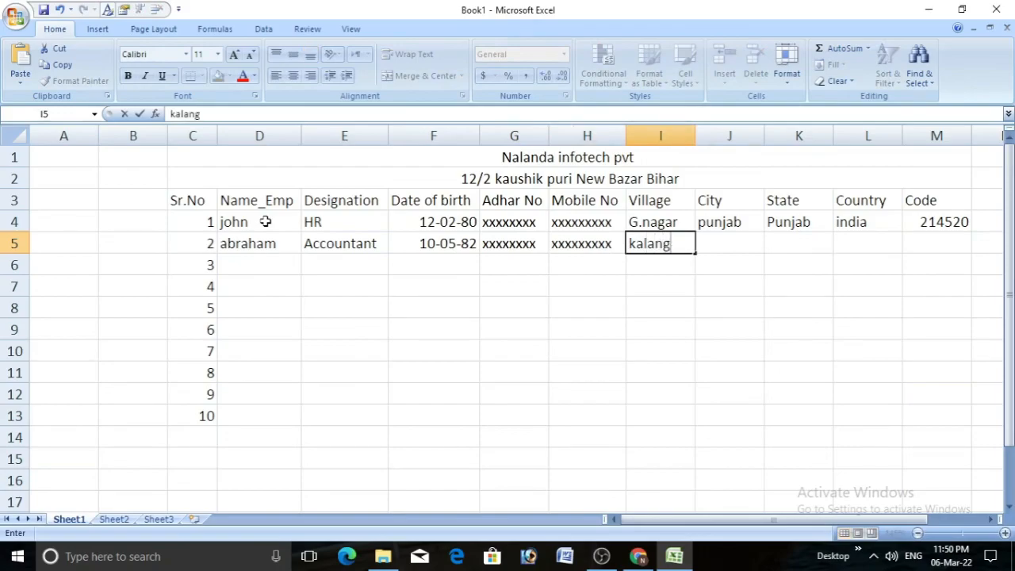
key("Tab")
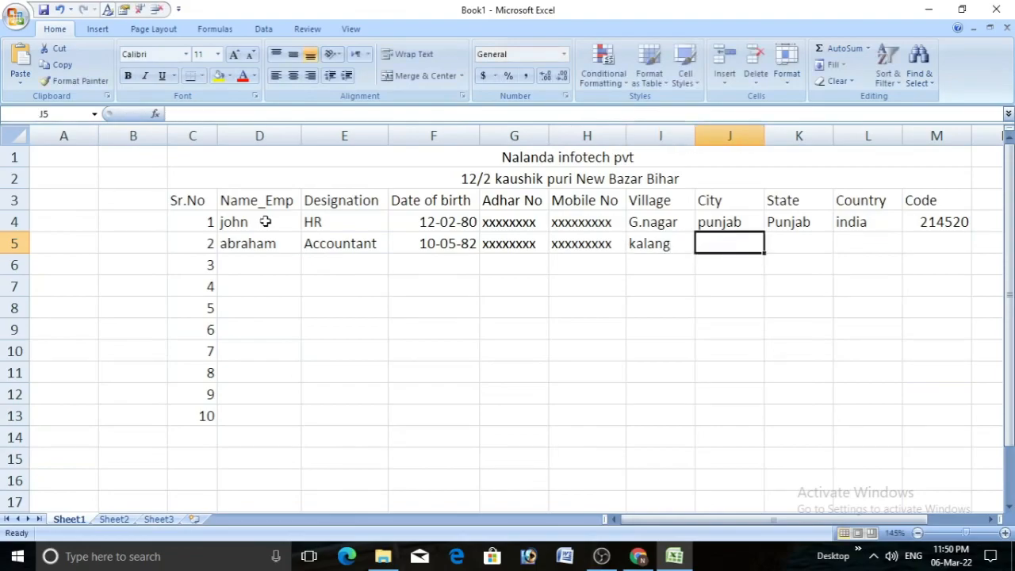
type("B")
key("BackSpace")
type("patna")
key("Tab")
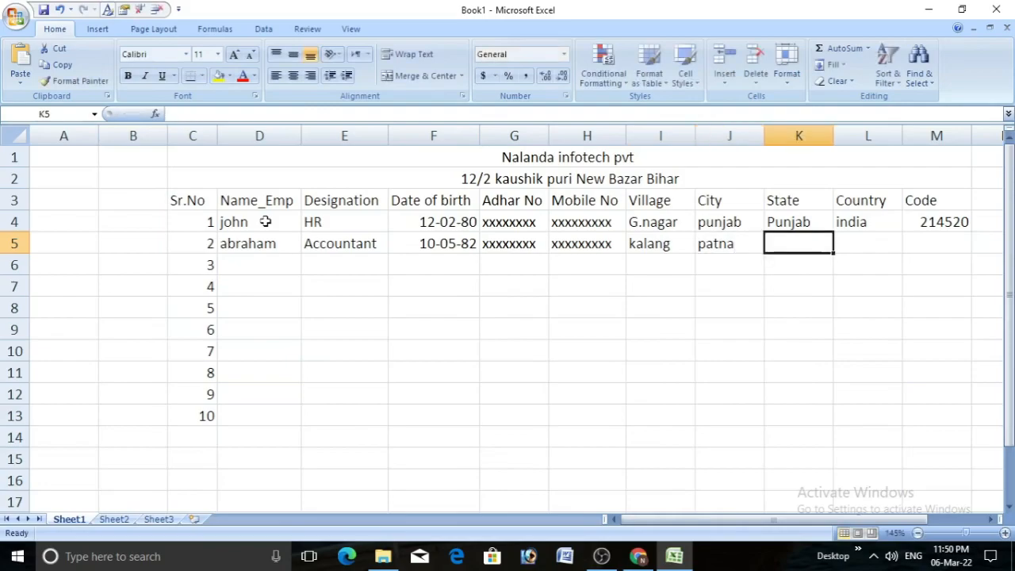
Step: Enter the second employee's state "Bihar" in K5 and country "india" in L5
type("Bihar")
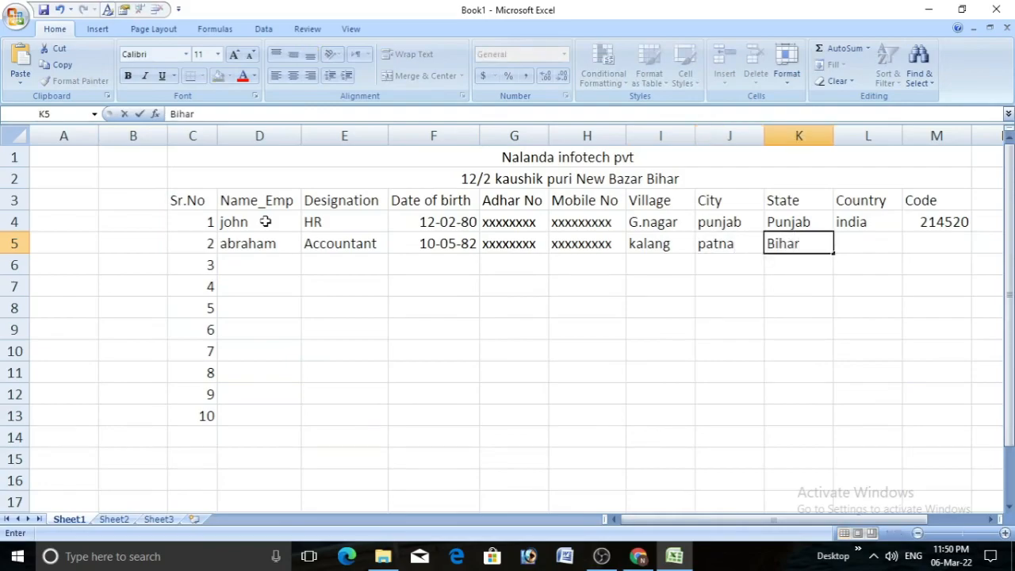
key("Tab")
type("india")
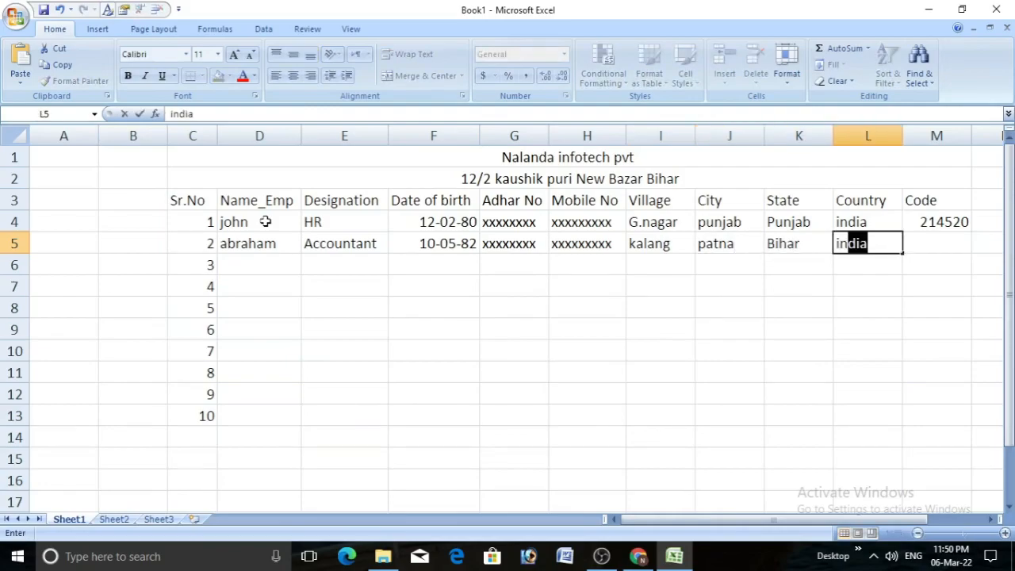
Step: Enter the second employee's code in M5
key("Tab")
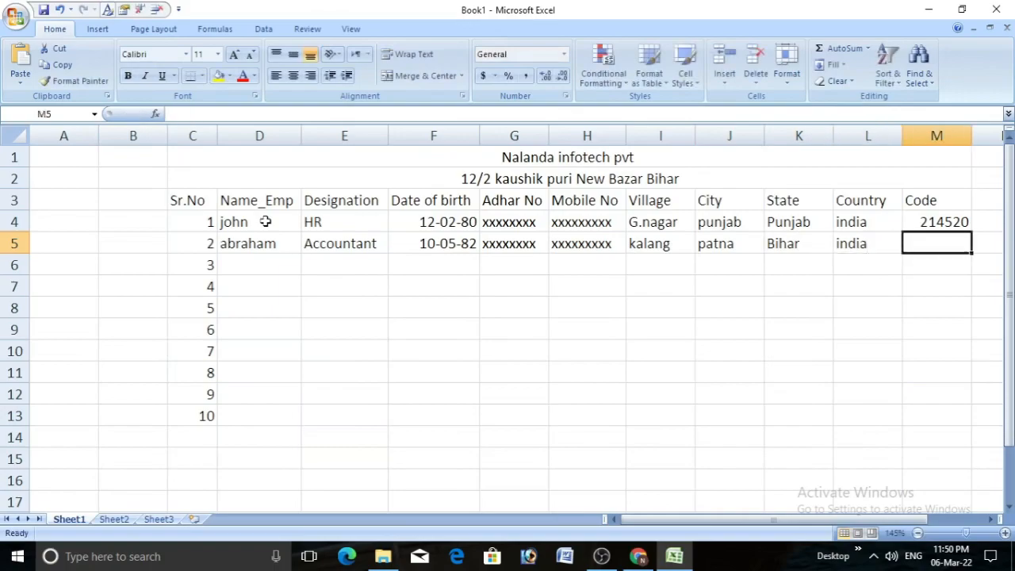
type("08")
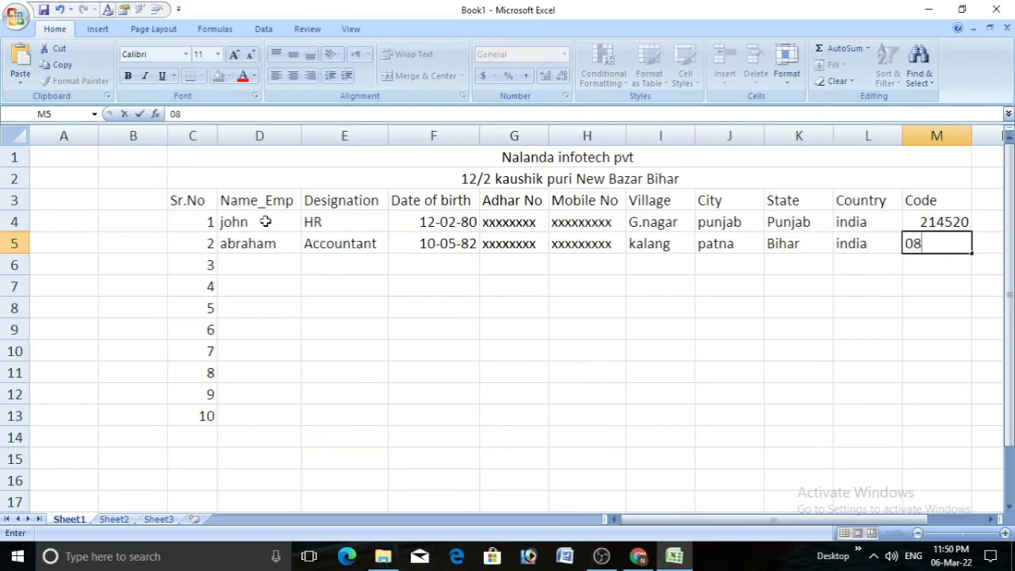
type("1252")
key("Return")
Step: Enter the third employee's name in D6 and the designation "S.Devlaper" in E6
key("Left")
key("Left")
key("Left")
key("Left")
key("Left")
key("Left")
key("Left")
key("Left")
key("Left")
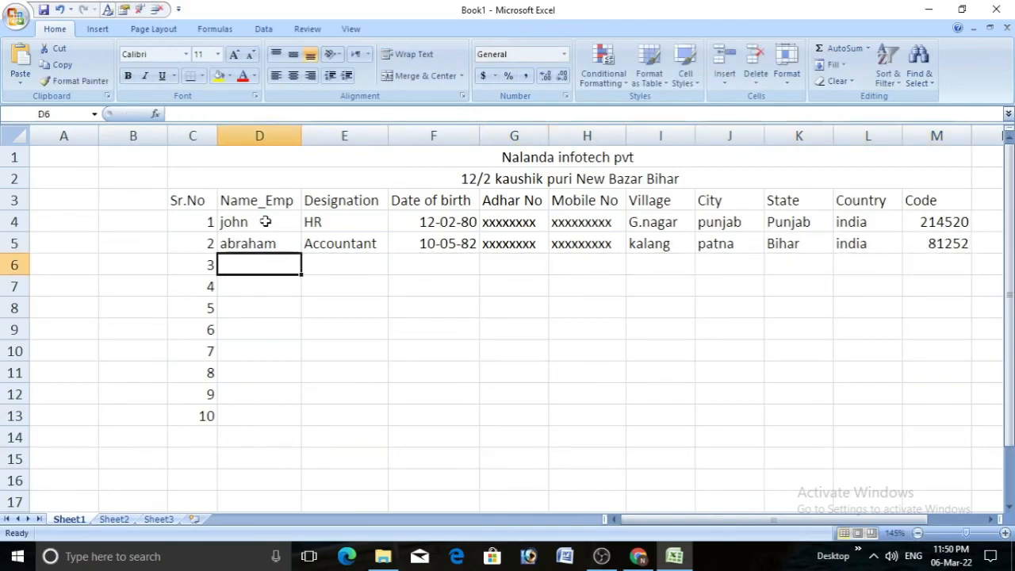
type("Ja")
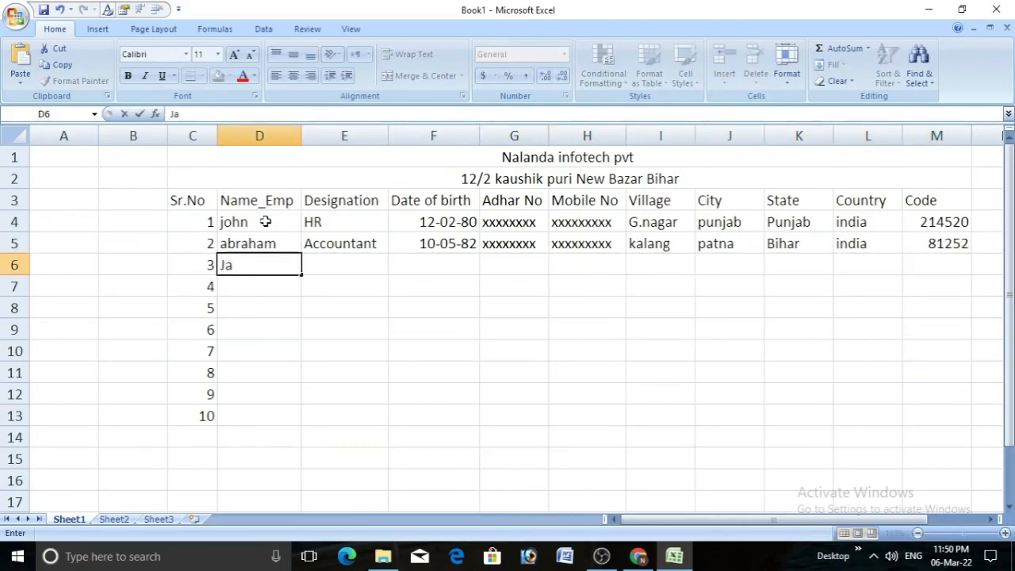
type("wed")
key("Tab")
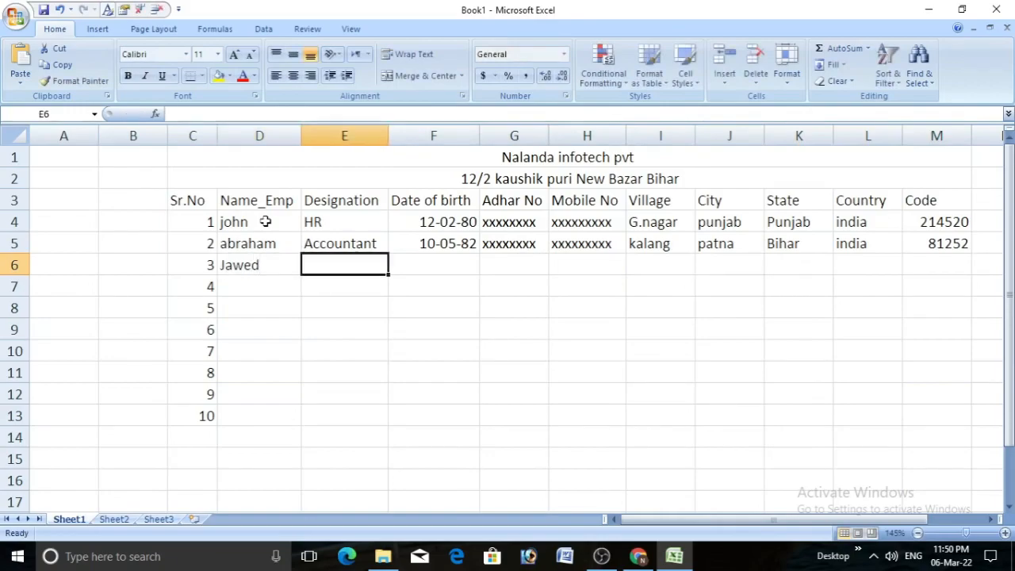
type("S.de")
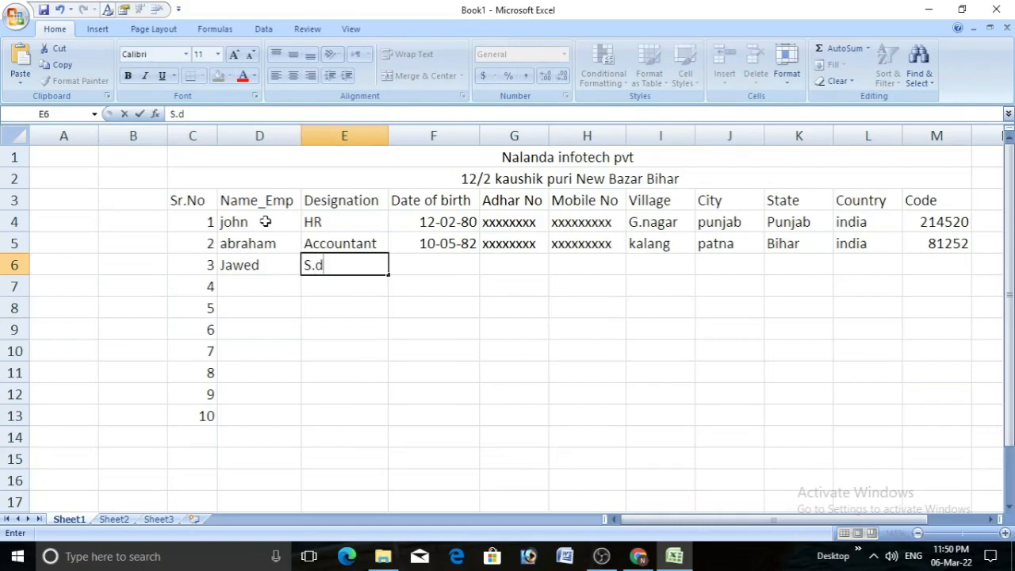
key("BackSpace")
key("BackSpace")
type("Devlaper")
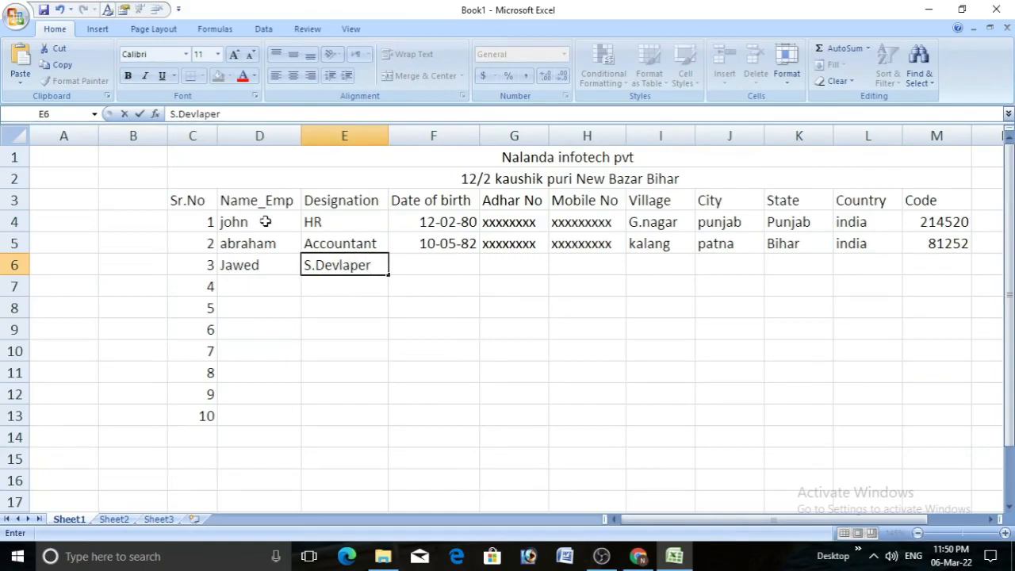
Step: Enter the third employee's date of birth in F6
key("Left")
key("Left")
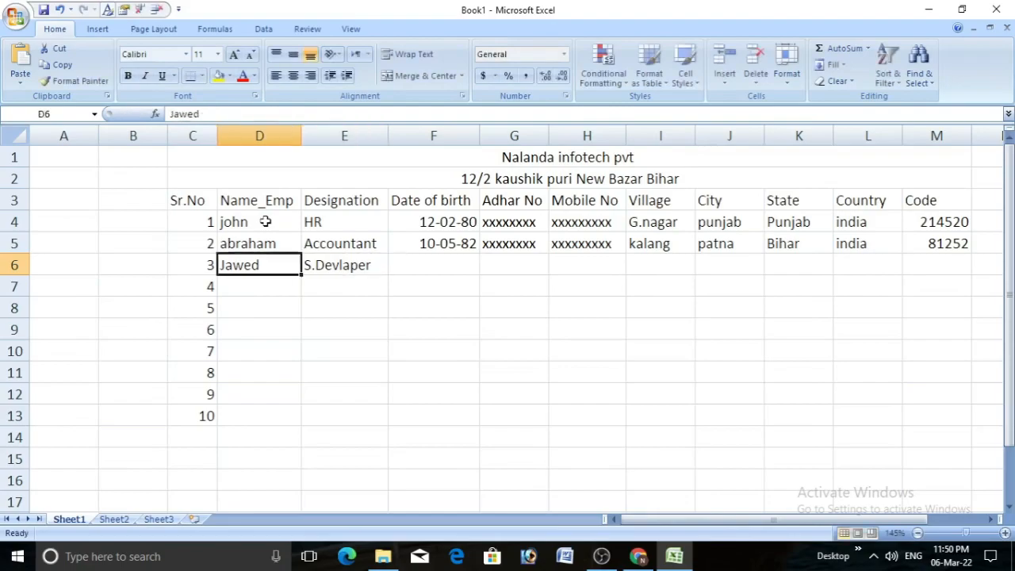
key("Right")
key("Right")
key("Right")
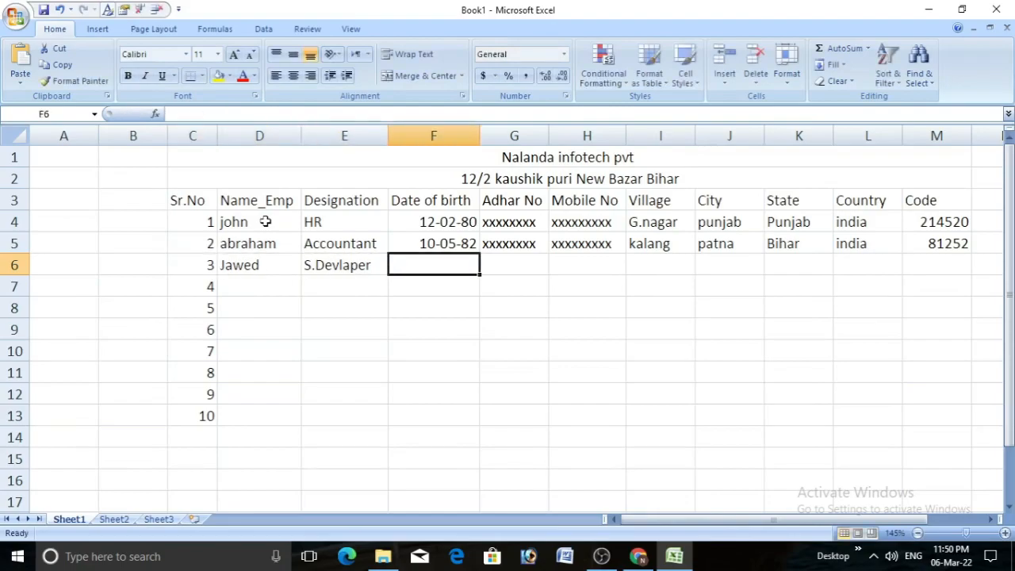
type("20")
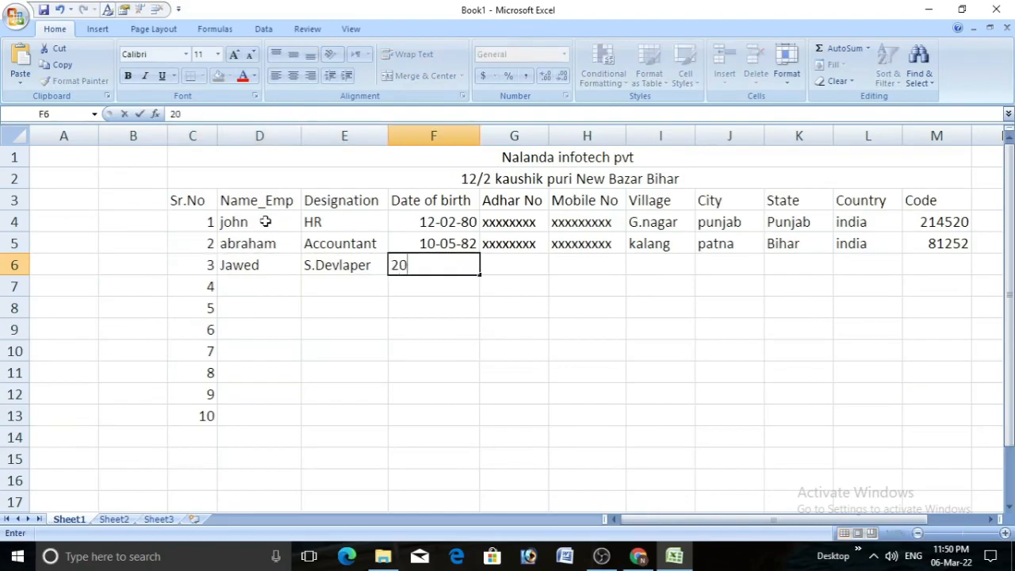
type("-06-1981")
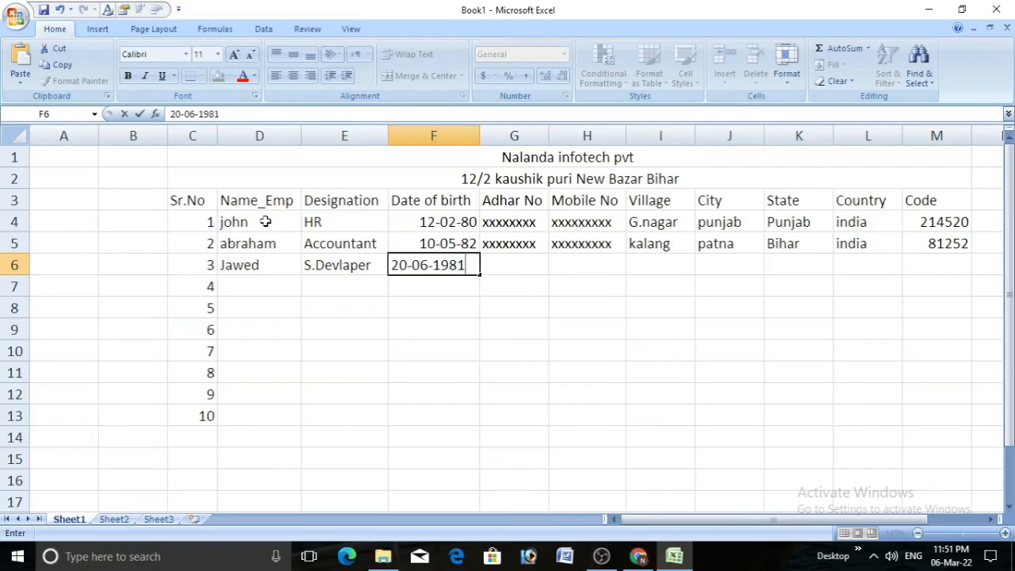
key("Tab")
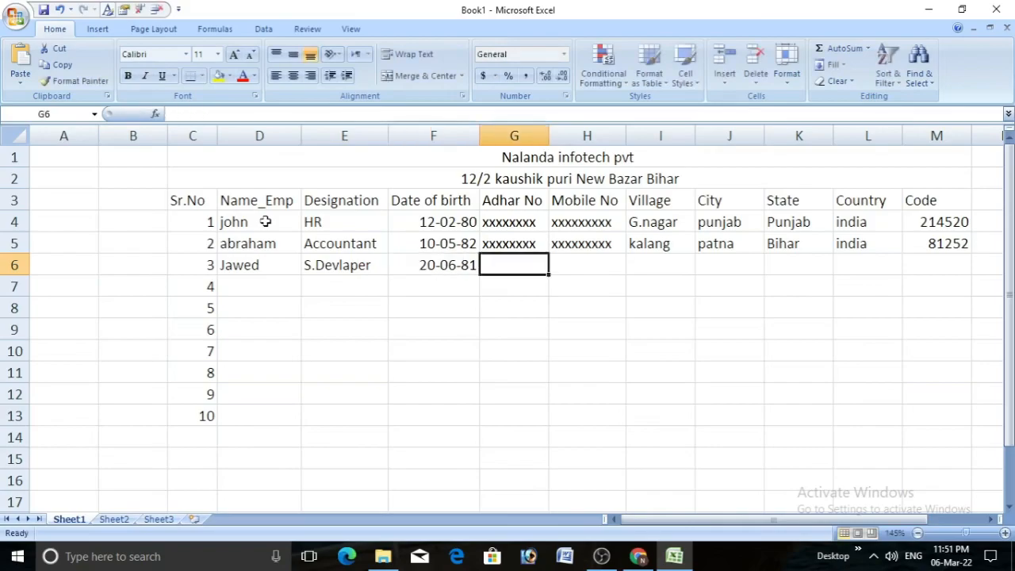
Step: Enter strings of x as placeholders for the third employee's Adhar number in G6 and mobile number in H6
type("xxx")
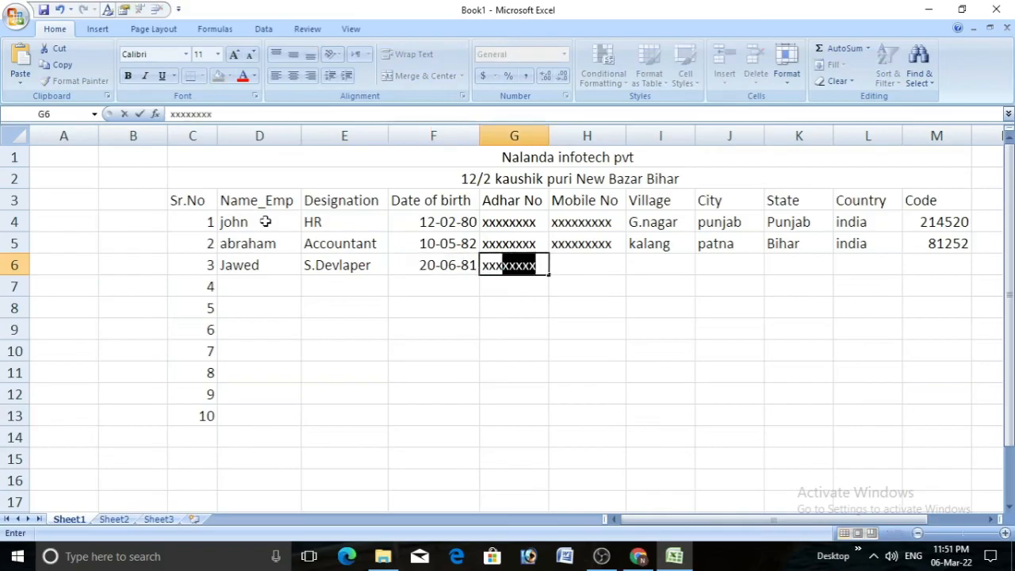
key("Tab")
type("xx")
key("Tab")
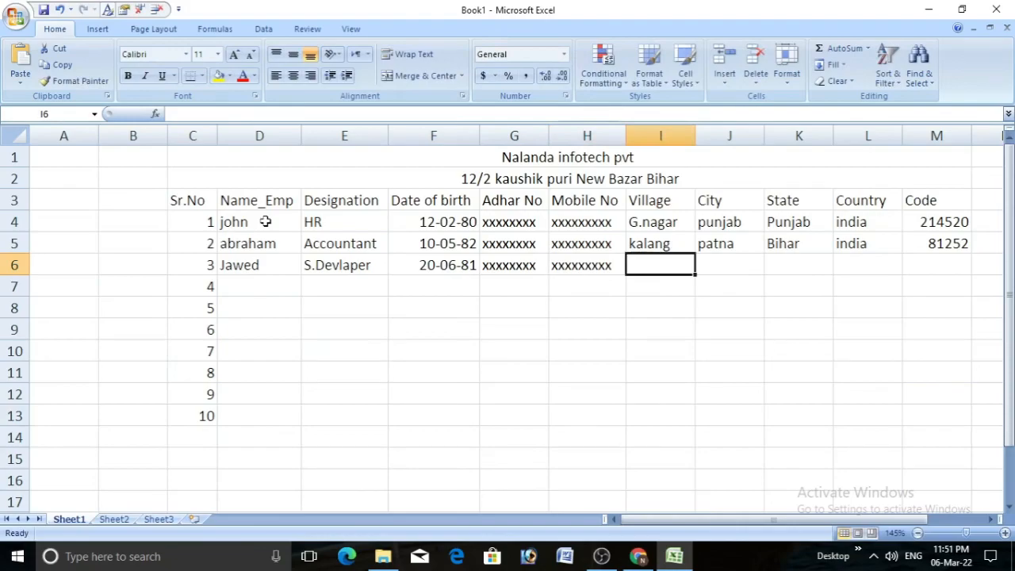
Step: Enter the third employee's village "lalang nagar" in I6 and widen column I to fit it
type("la")
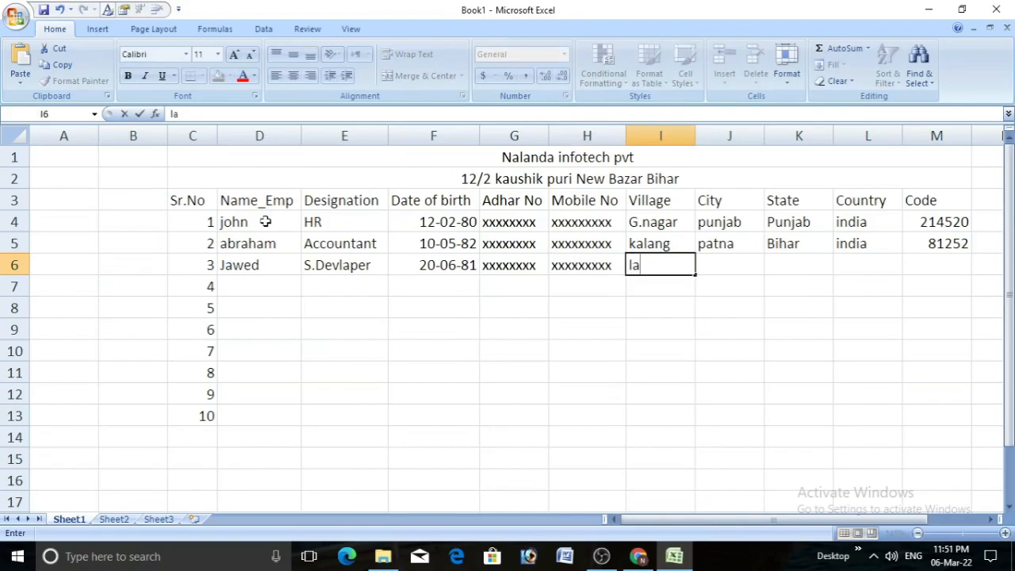
type("lang nagar")
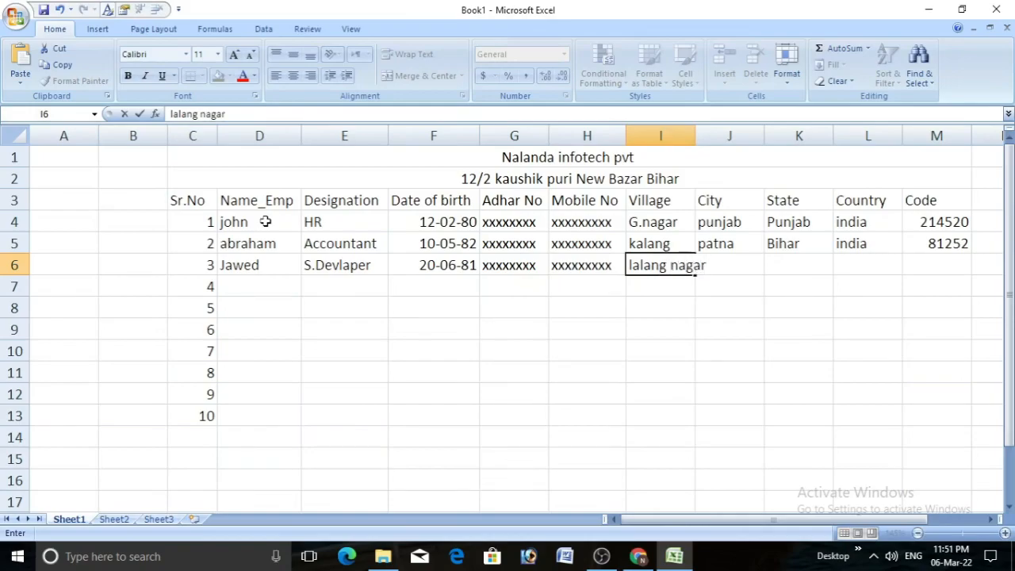
key("Return")
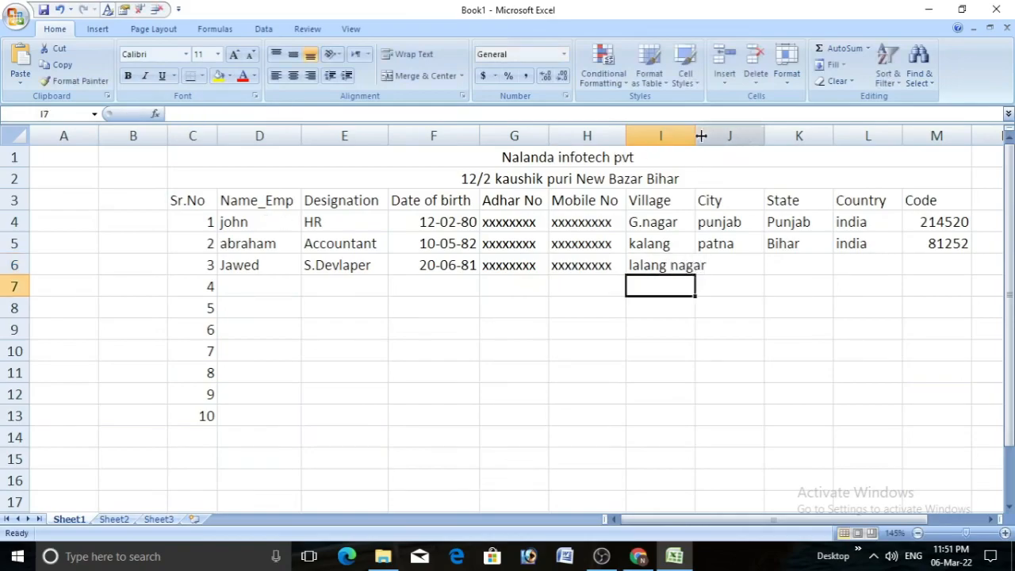
left_click_drag(702, 135, 719, 135)
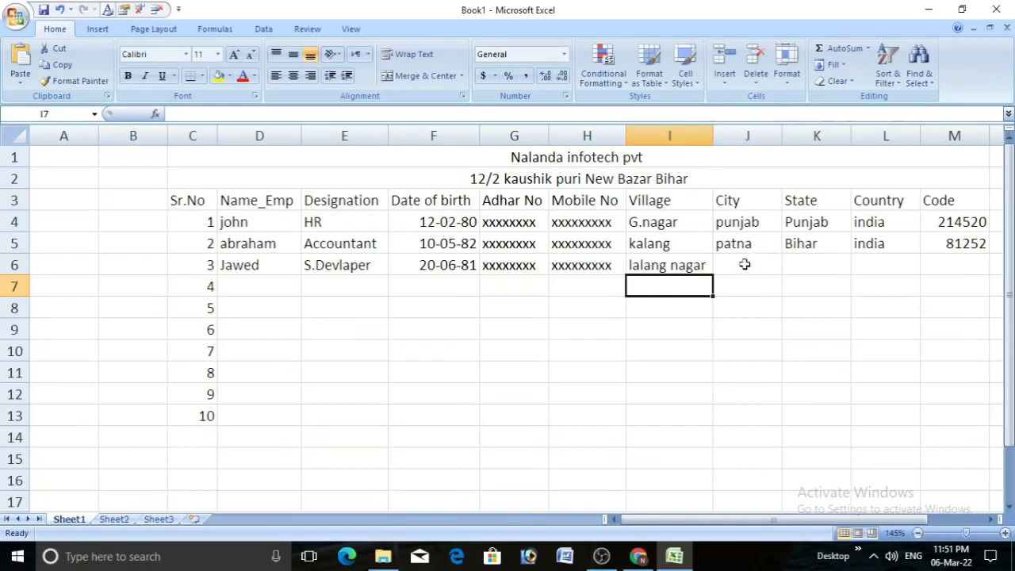
Step: Enter the third employee's city "Muzaffer" in J6, state "Bihar" in K6 and country "india" in L6
left_click(743, 265)
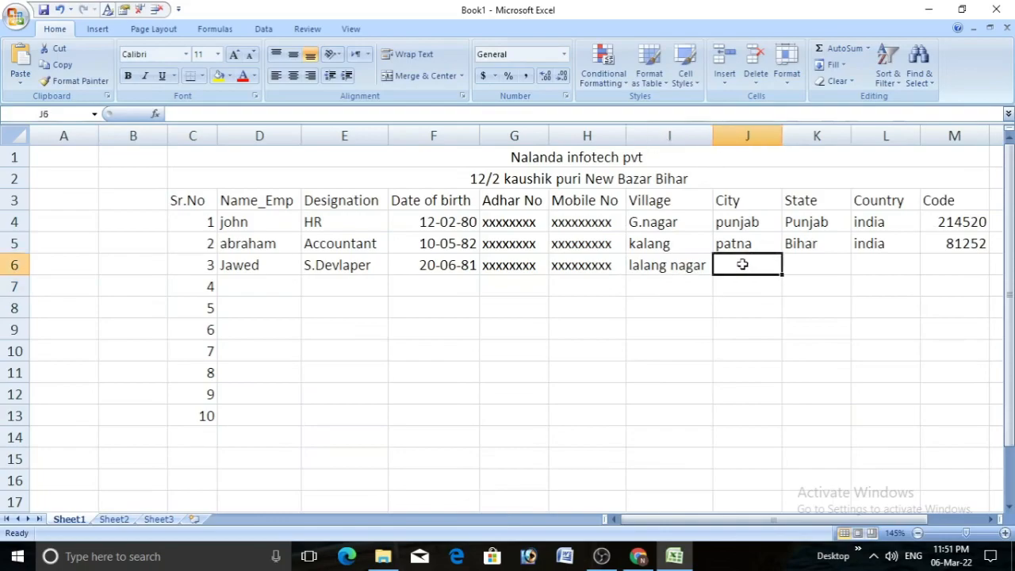
type("Mu")
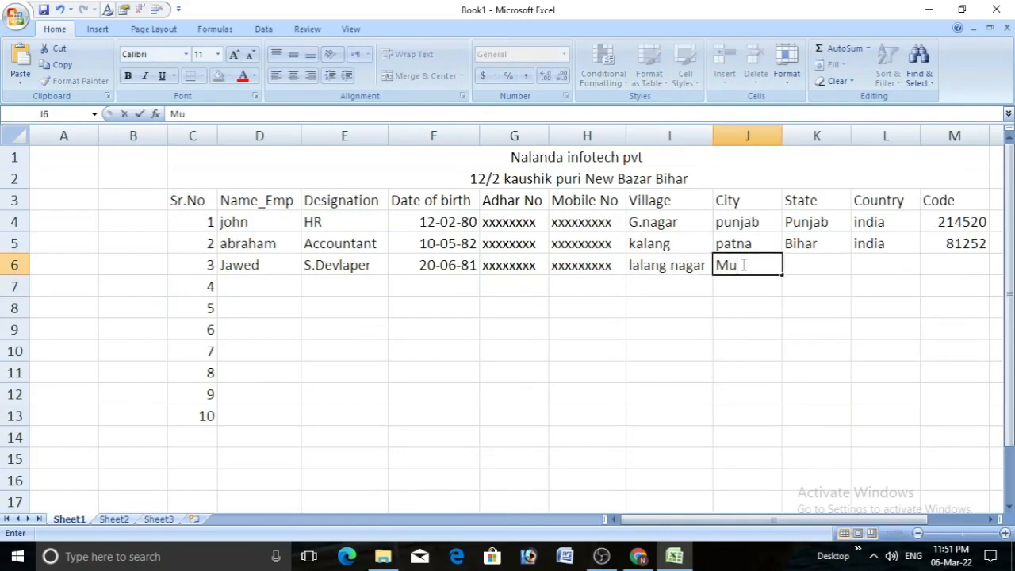
type("zaffer")
key("Tab")
type("B")
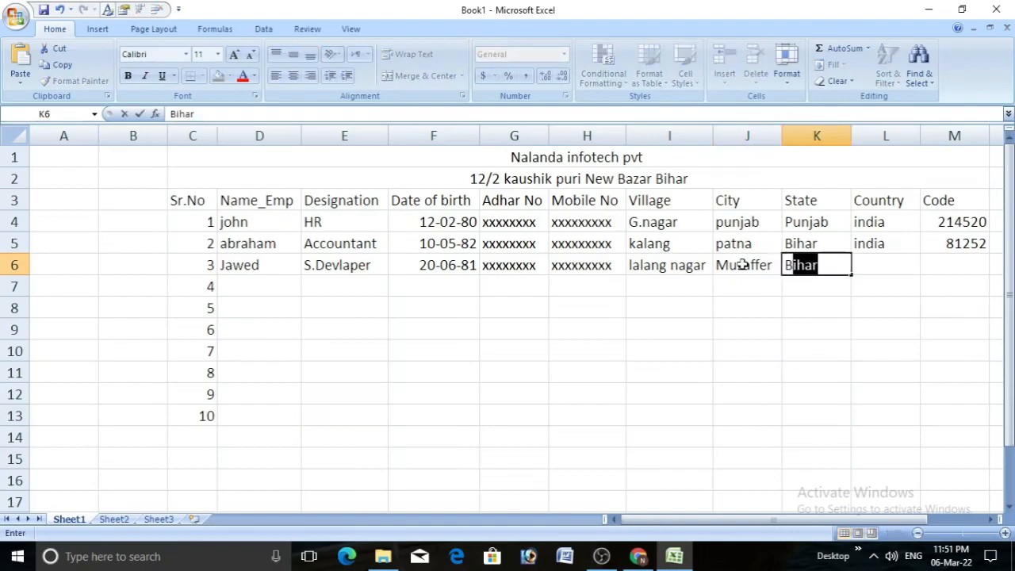
key("Tab")
type("i")
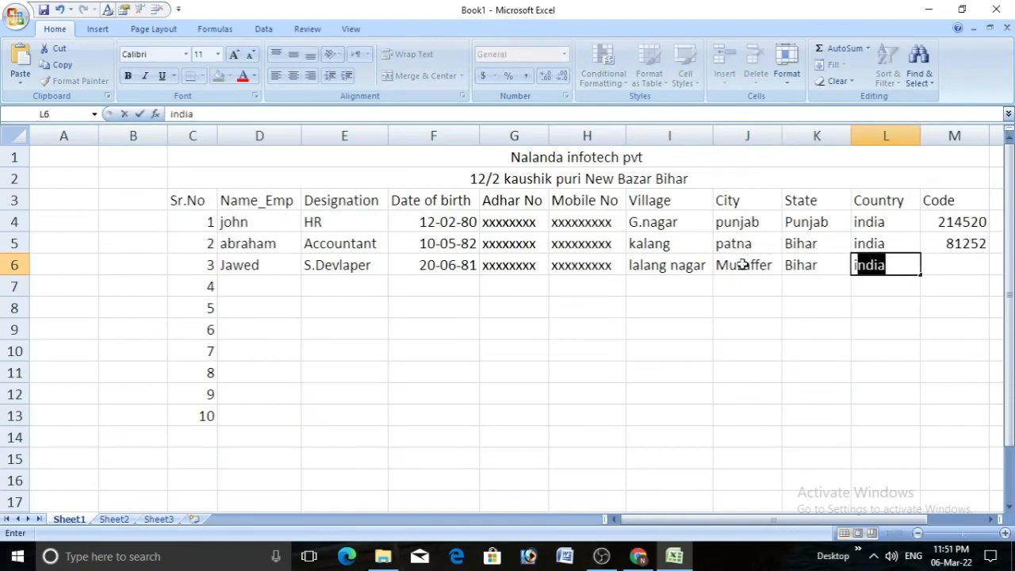
Step: Enter the third employee's code in M6 and return to the name column in row 7
key("Tab")
type("80")
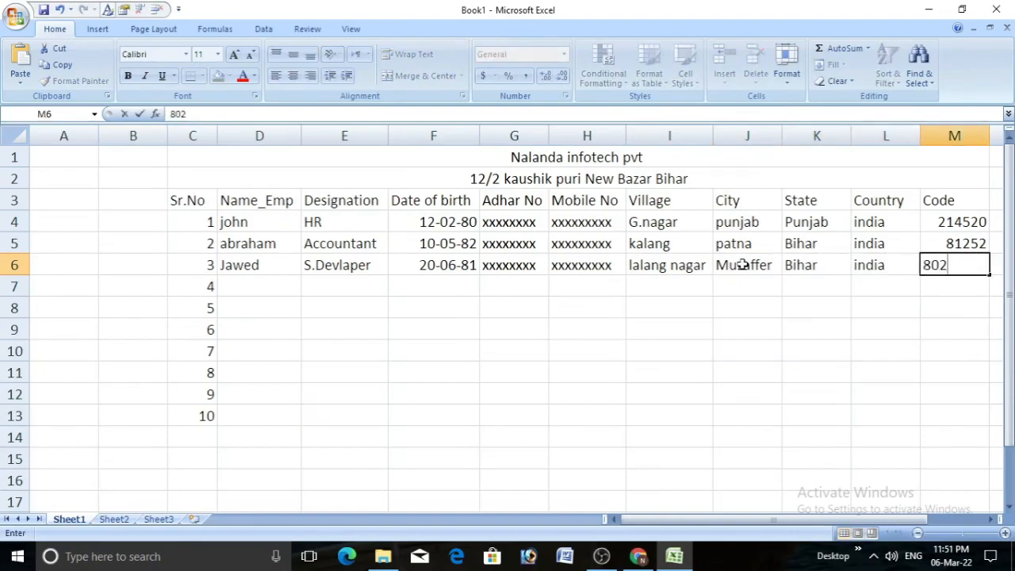
key("Return")
key("Left")
key("Left")
key("Left")
key("Left")
key("Left")
key("Left")
key("Left")
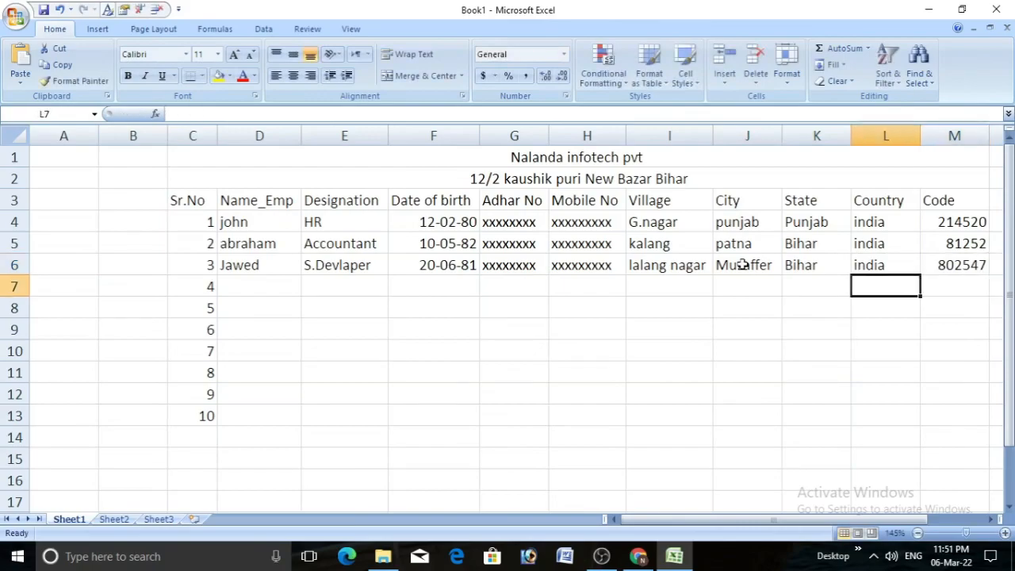
key("Left")
key("Left")
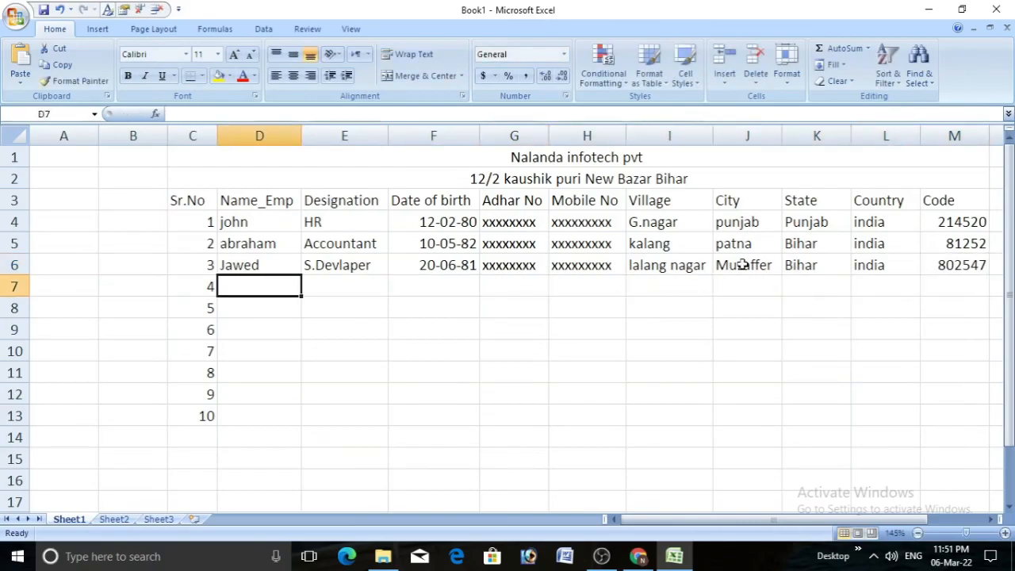
Step: Fill the third employee's name from D6 and designation from E6 down through row 13
left_click(250, 265)
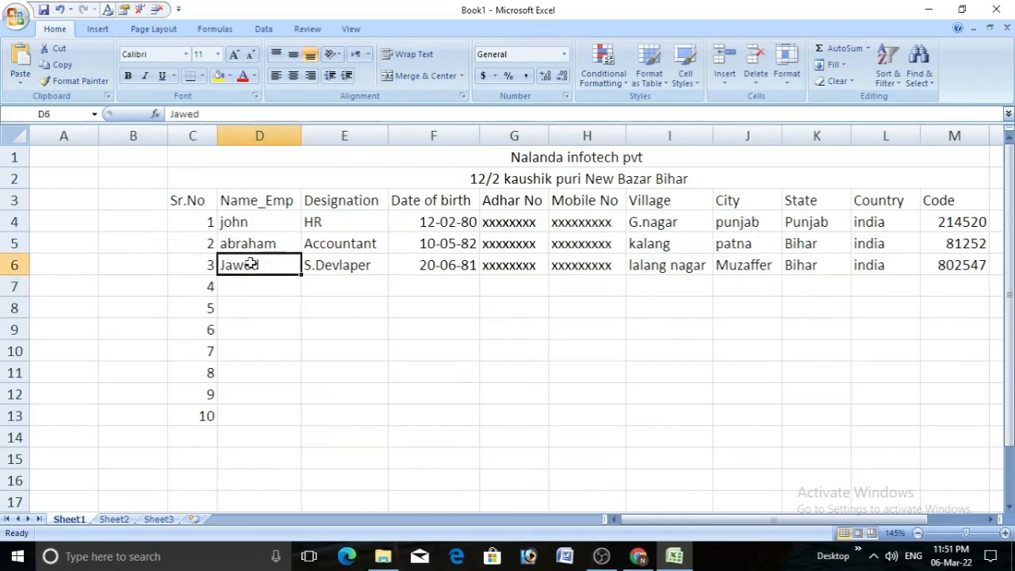
left_click_drag(303, 278, 301, 421)
left_click(350, 268)
left_click_drag(388, 275, 390, 419)
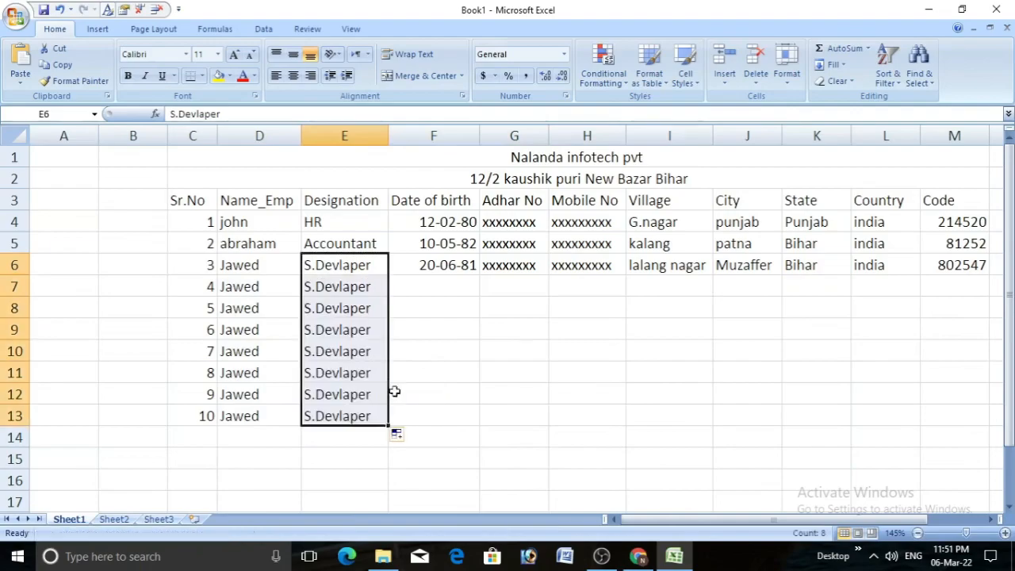
Step: Fill the date of birth from F6 and the Adhar placeholder from G6 down through row 13
left_click(464, 265)
left_click_drag(479, 275, 481, 419)
left_click(525, 268)
left_click_drag(551, 274, 551, 421)
Step: Fill the mobile number placeholder from H6 and the village from I6 down through row 13
left_click(615, 268)
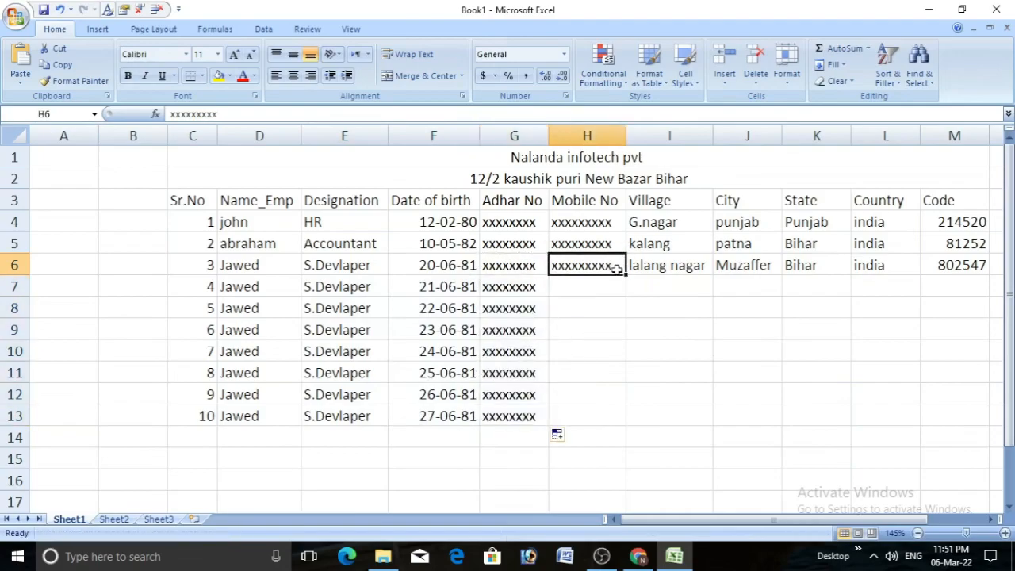
left_click_drag(624, 274, 632, 429)
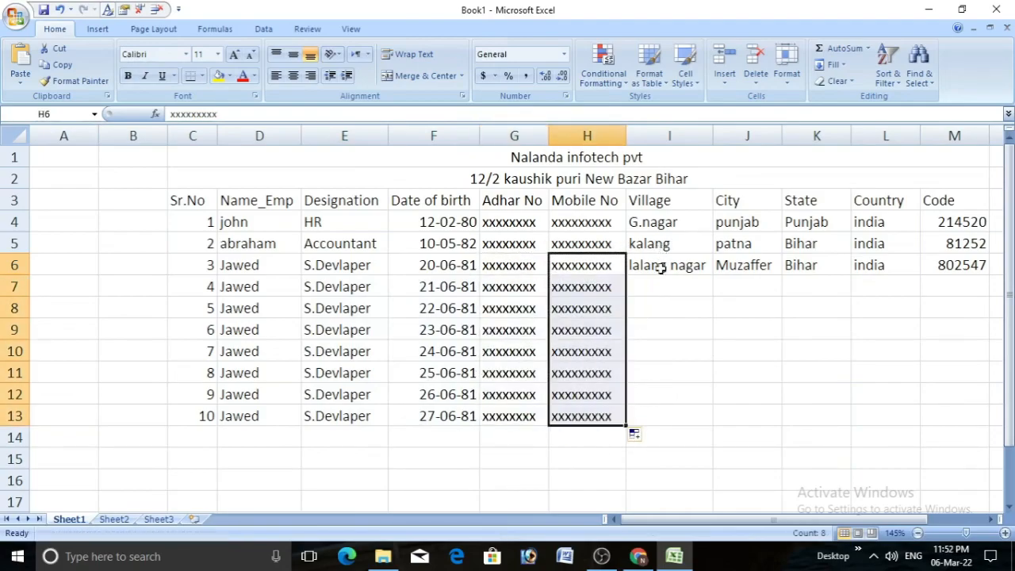
left_click(702, 269)
left_click_drag(713, 275, 713, 426)
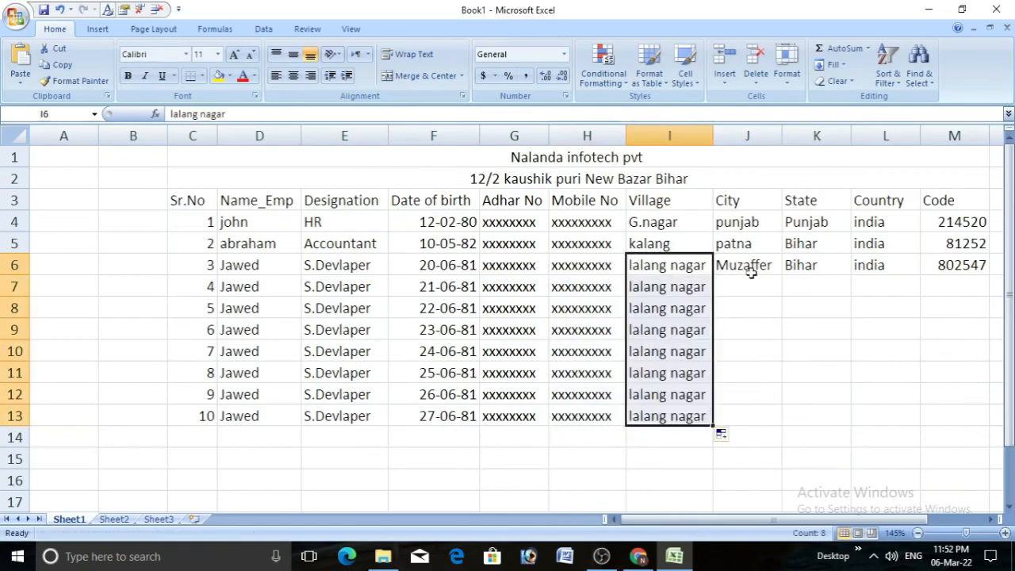
Step: Fill the city from J6 and the state from K6 down through row 13
left_click(758, 267)
left_click_drag(784, 274, 783, 422)
left_click(834, 274)
left_click_drag(852, 275, 829, 418)
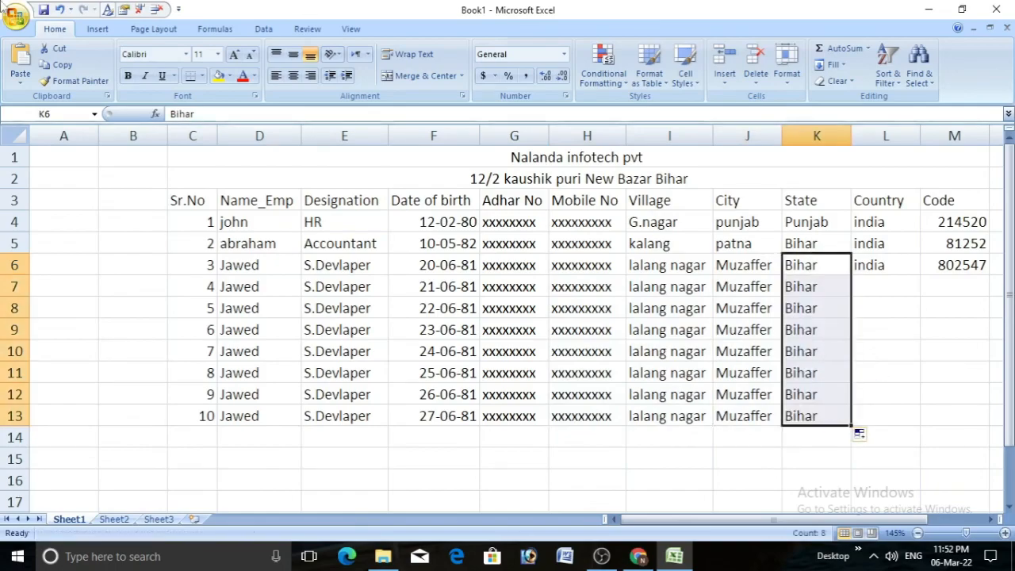
Step: Fill the country from L6 and the code from M6 down through row 13
left_click(893, 258)
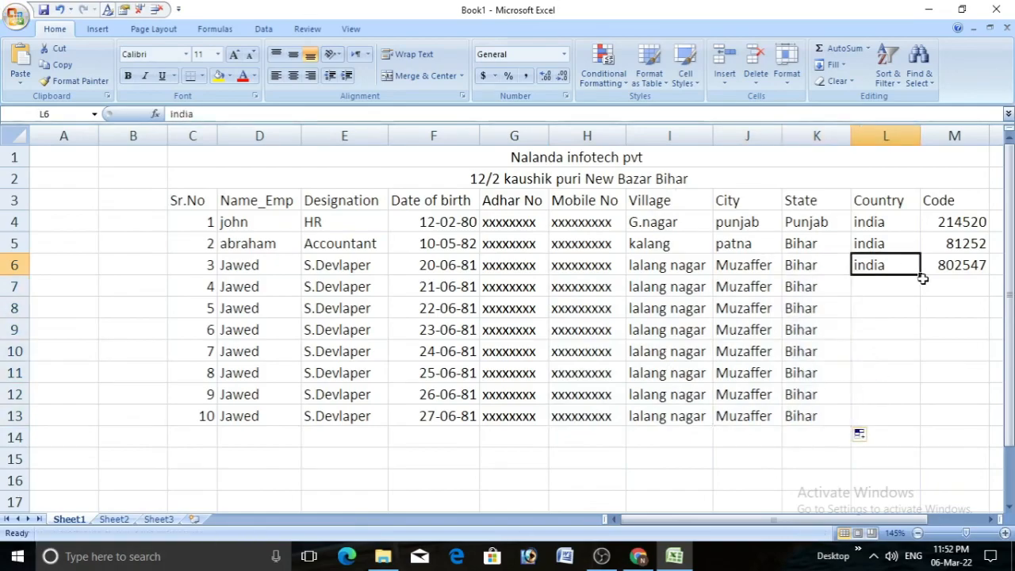
left_click_drag(922, 273, 856, 426)
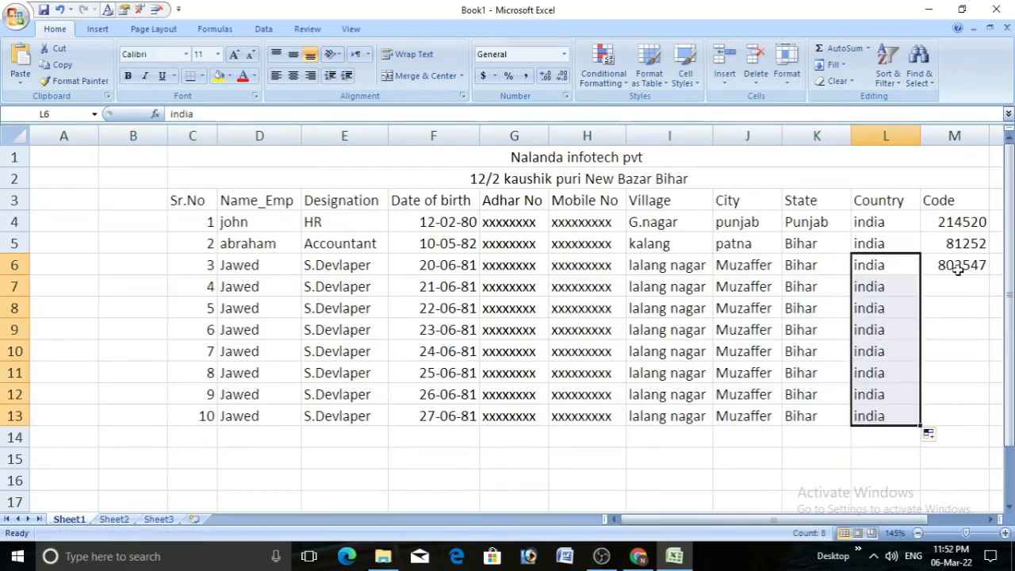
left_click(987, 268)
left_click_drag(990, 272, 989, 428)
Step: Apply All Borders to the whole table, from the title in C1 through M13
left_click_drag(460, 154, 487, 415)
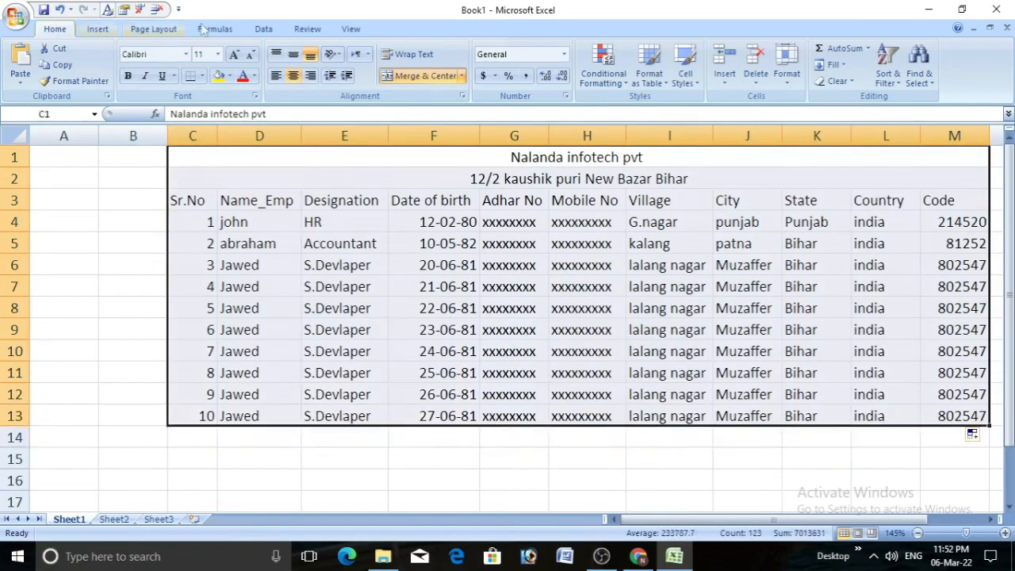
left_click(203, 77)
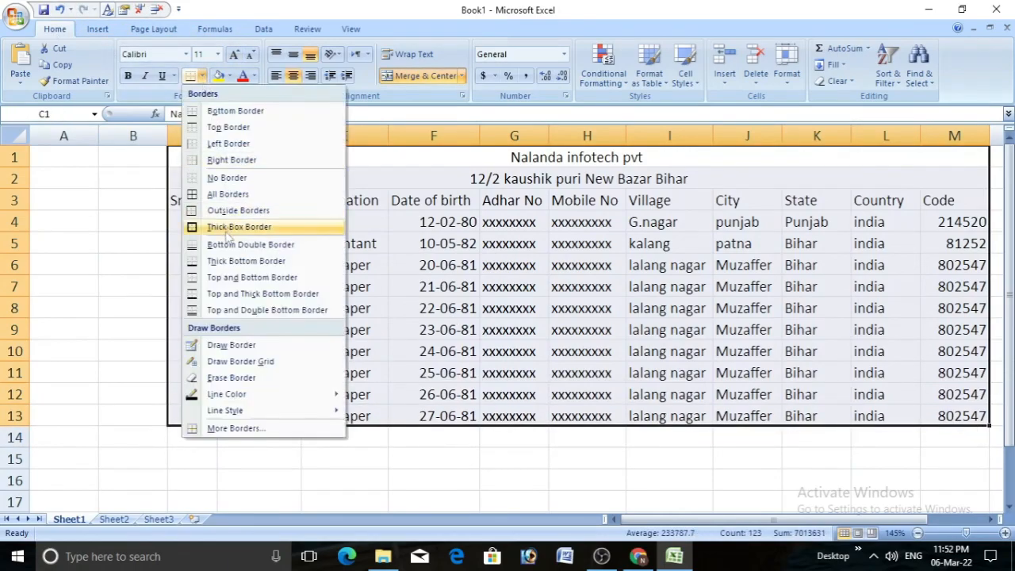
left_click(226, 195)
left_click(460, 336)
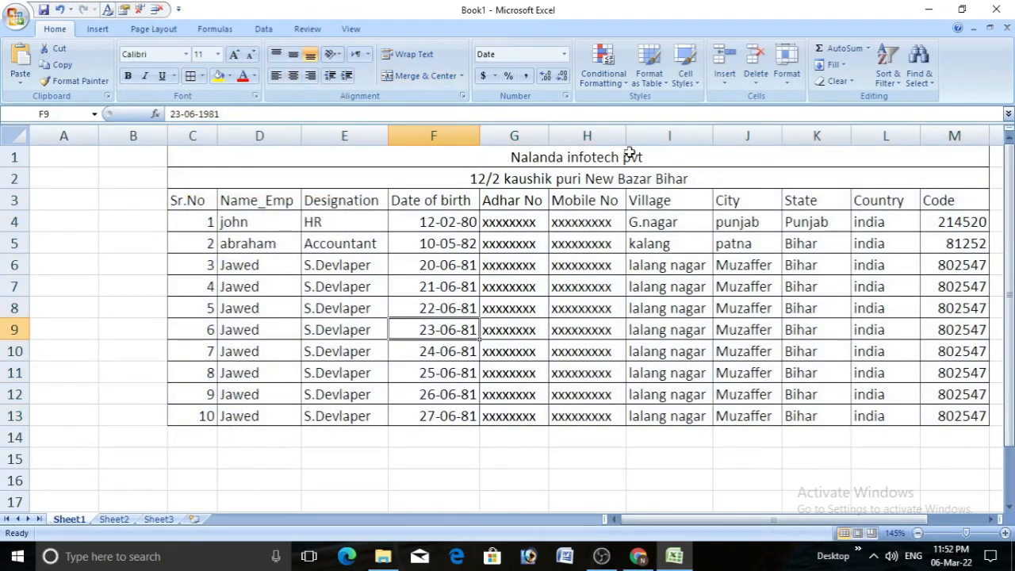
Step: Fill the company title row with red and the address line in row 2 with yellow
left_click(629, 155)
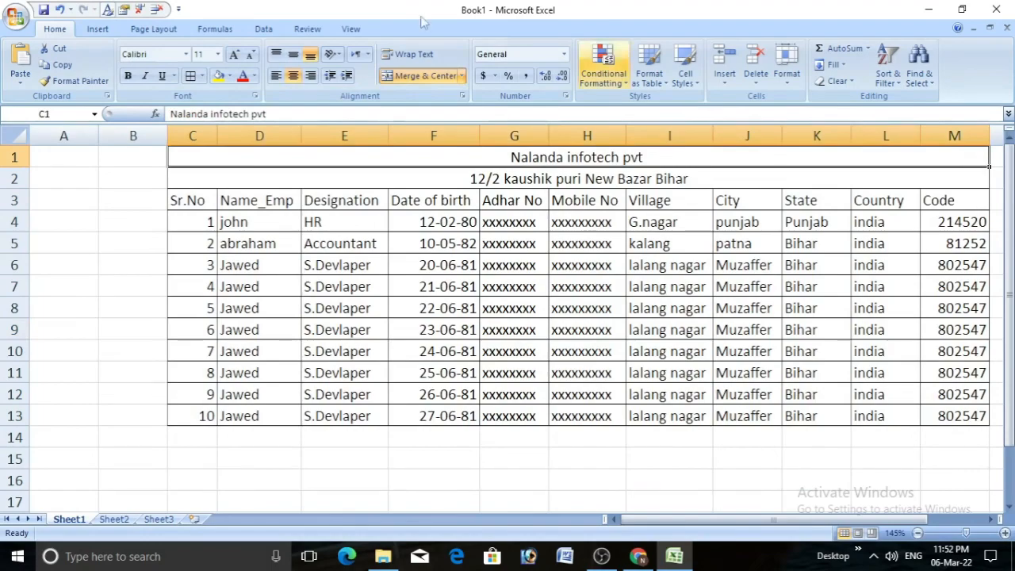
left_click(230, 76)
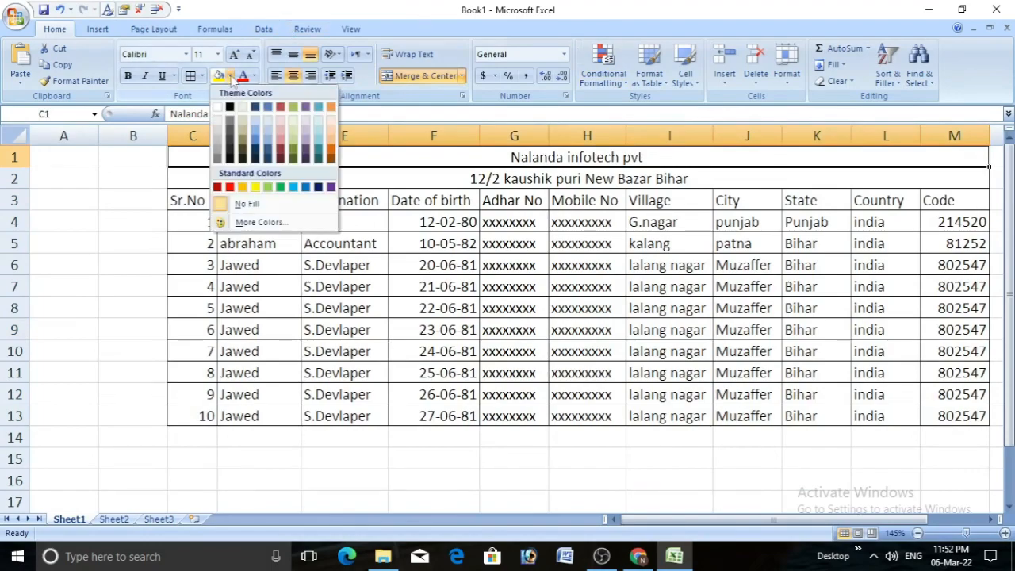
left_click(229, 187)
left_click(229, 183)
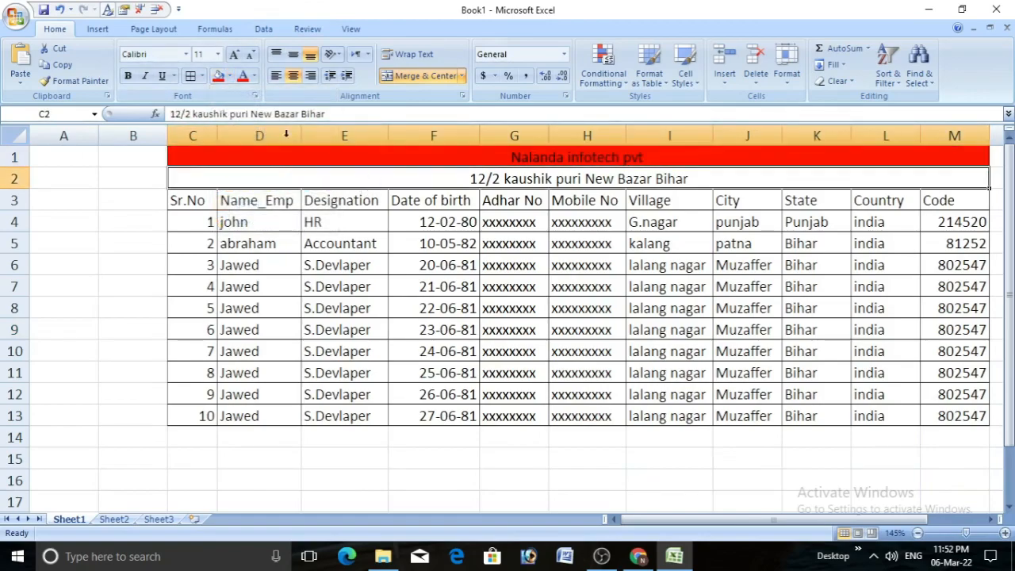
left_click(229, 75)
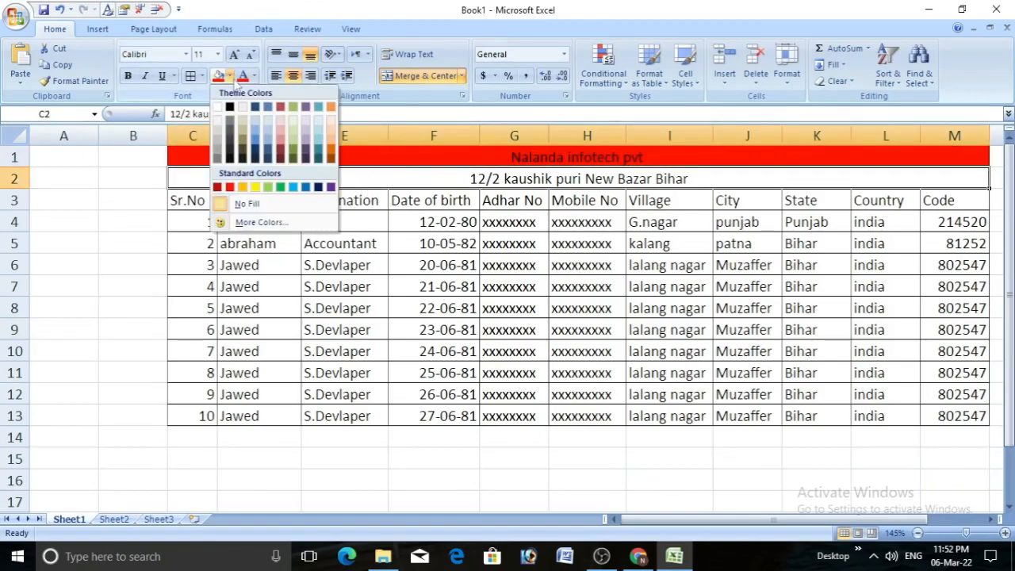
left_click(256, 188)
Step: Fill the Name_Emp column D3:D13 with green and the Sr.No column C3:C13 with dark purple
left_click_drag(262, 200, 262, 416)
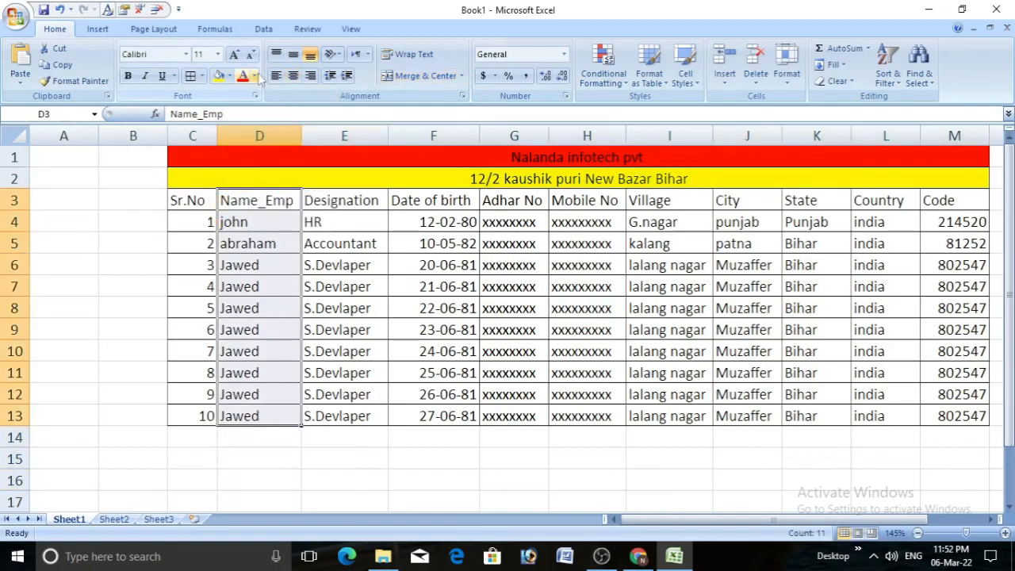
left_click(229, 76)
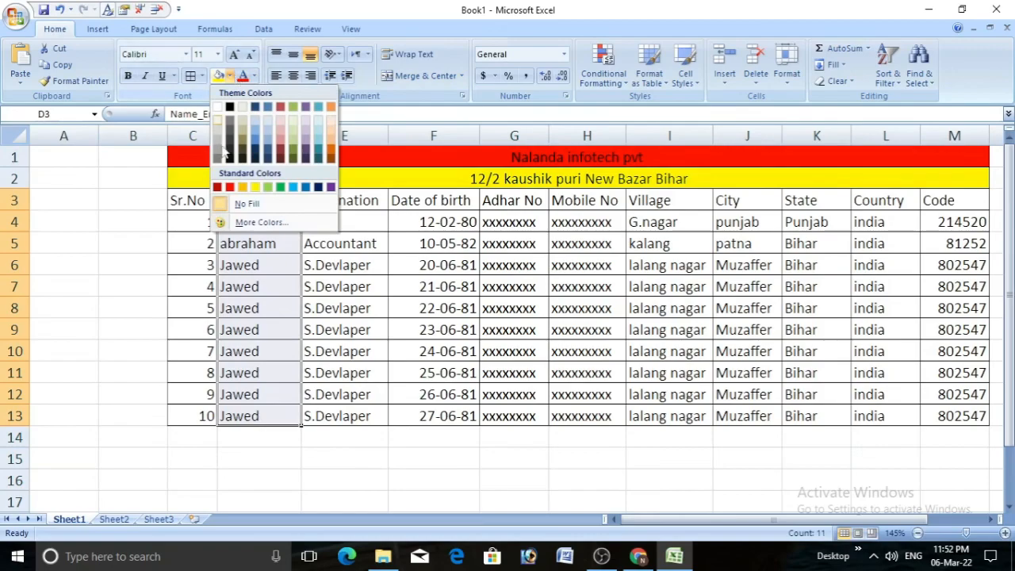
left_click(280, 187)
left_click_drag(187, 200, 209, 415)
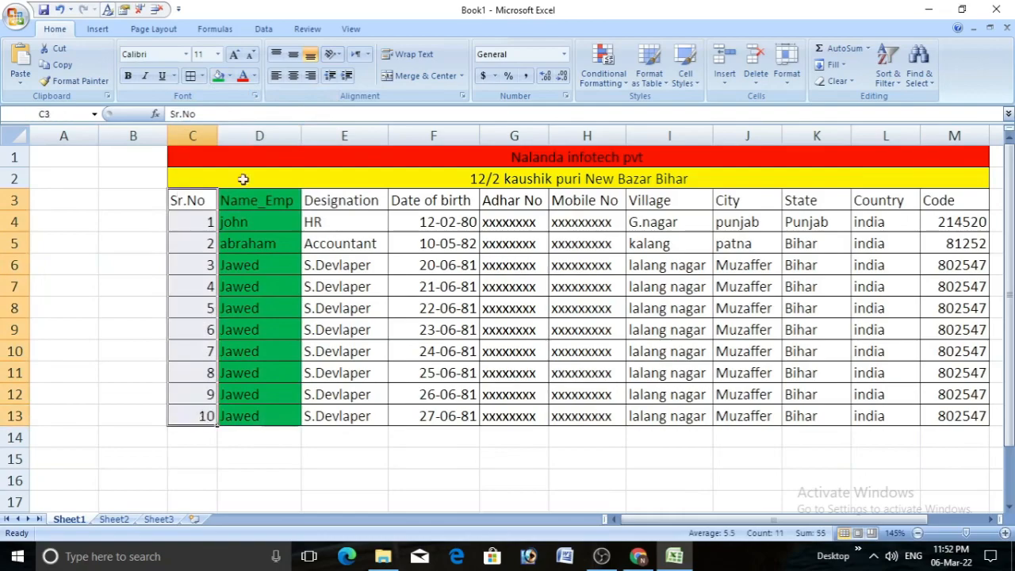
left_click(229, 76)
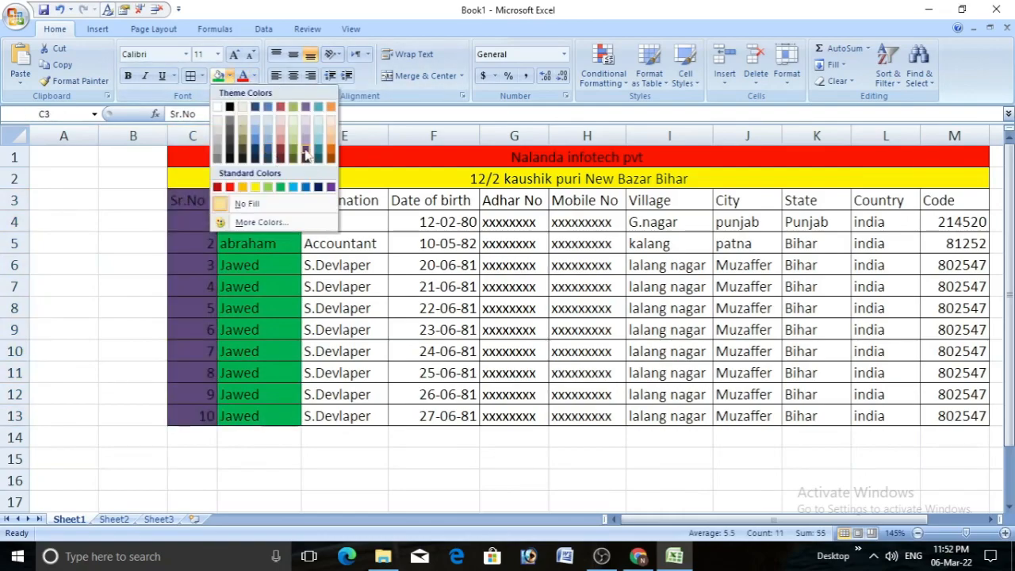
left_click(306, 155)
Step: Fill the Adhar No column, cells G3:G13, with the standard orange colour
left_click_drag(511, 200, 522, 412)
left_click(229, 76)
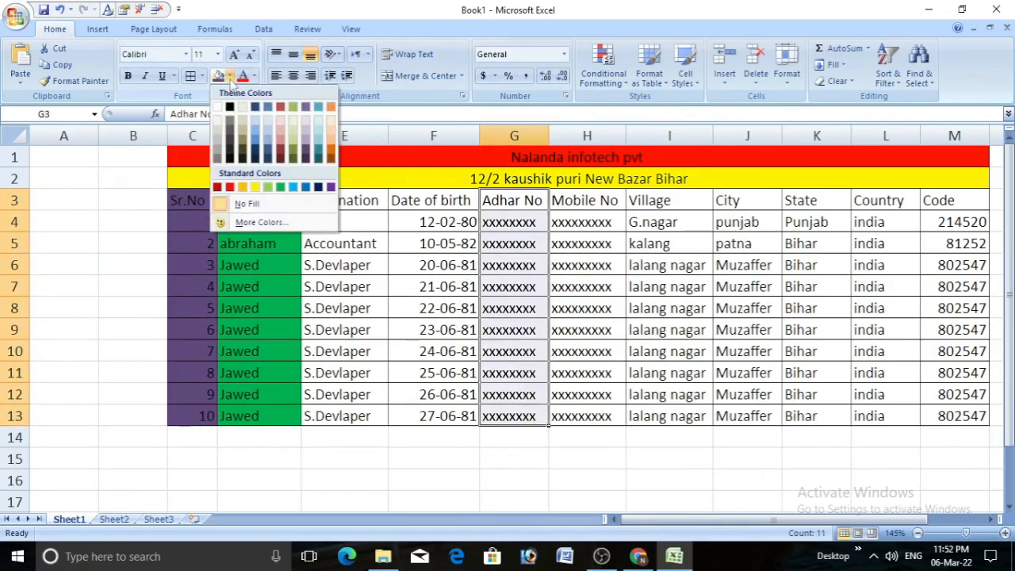
left_click(242, 188)
Step: Fill the Village column I3:I13 with dark orange and the State column K3:K13 with light purple
left_click_drag(660, 200, 670, 414)
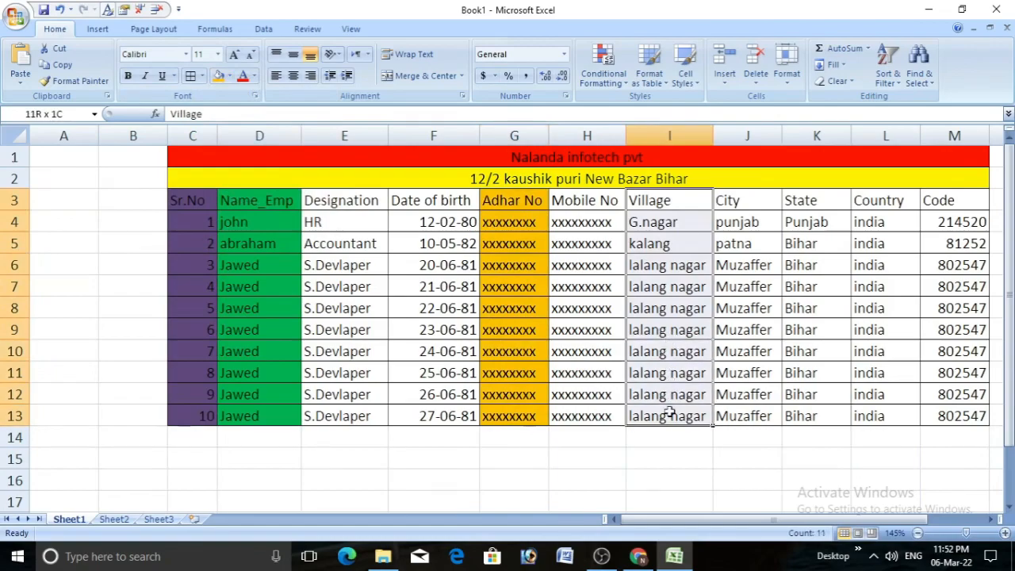
left_click(229, 76)
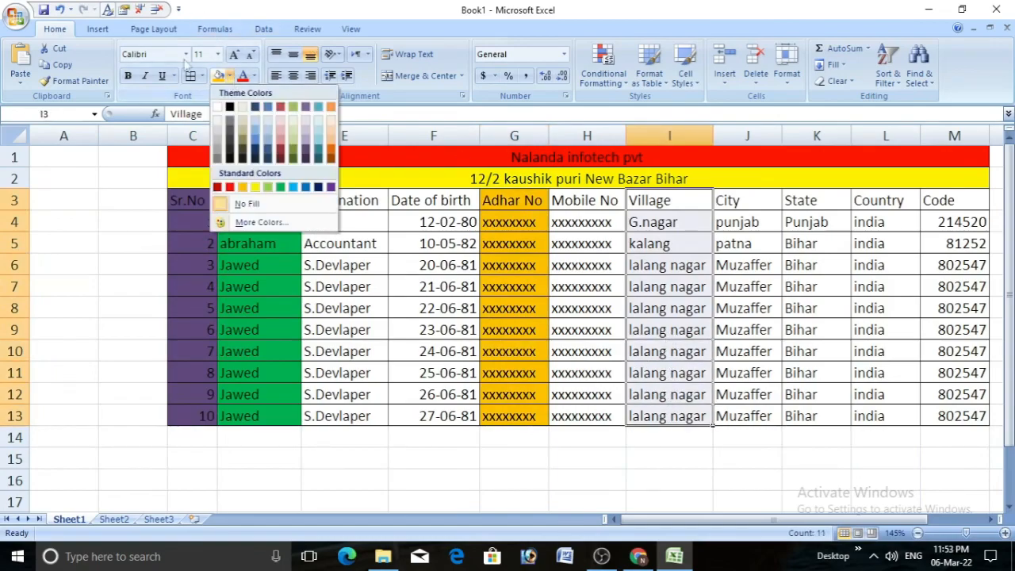
left_click(330, 157)
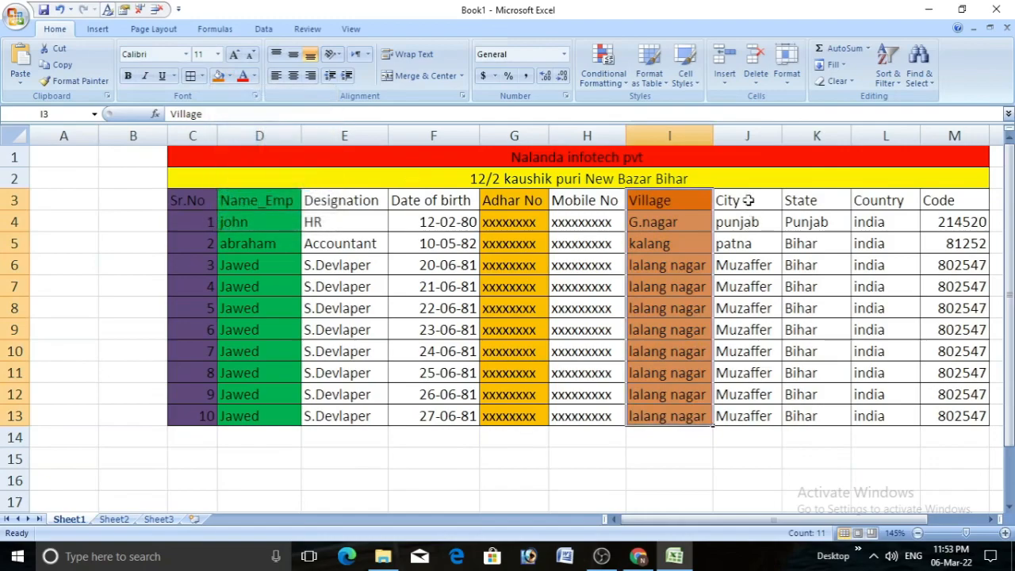
left_click_drag(813, 200, 807, 415)
left_click(229, 76)
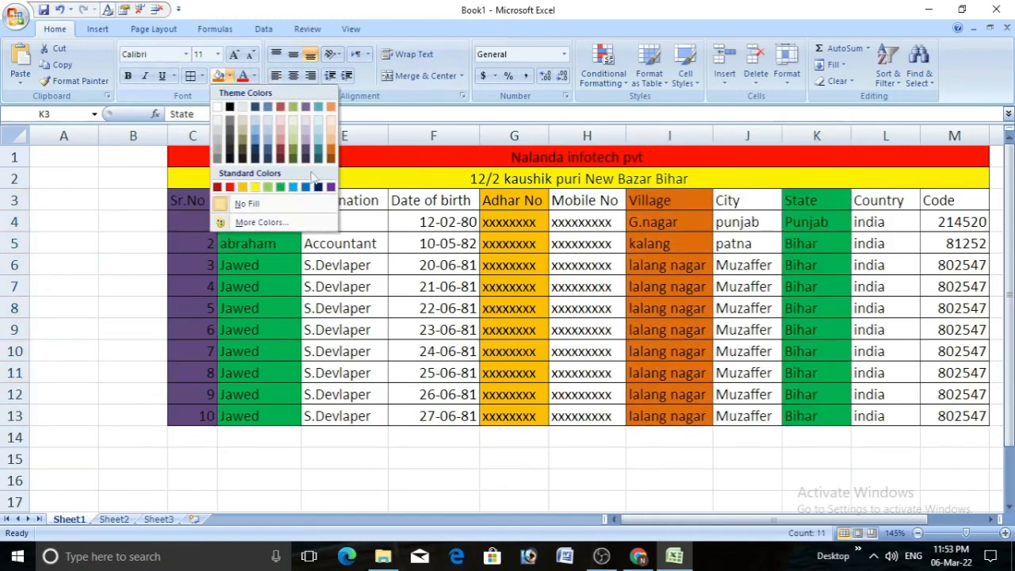
left_click(303, 141)
Step: Fill the Code column M3:M13 with the standard light blue and the Date of birth column F3:F13 with dark tan
left_click_drag(955, 203, 960, 414)
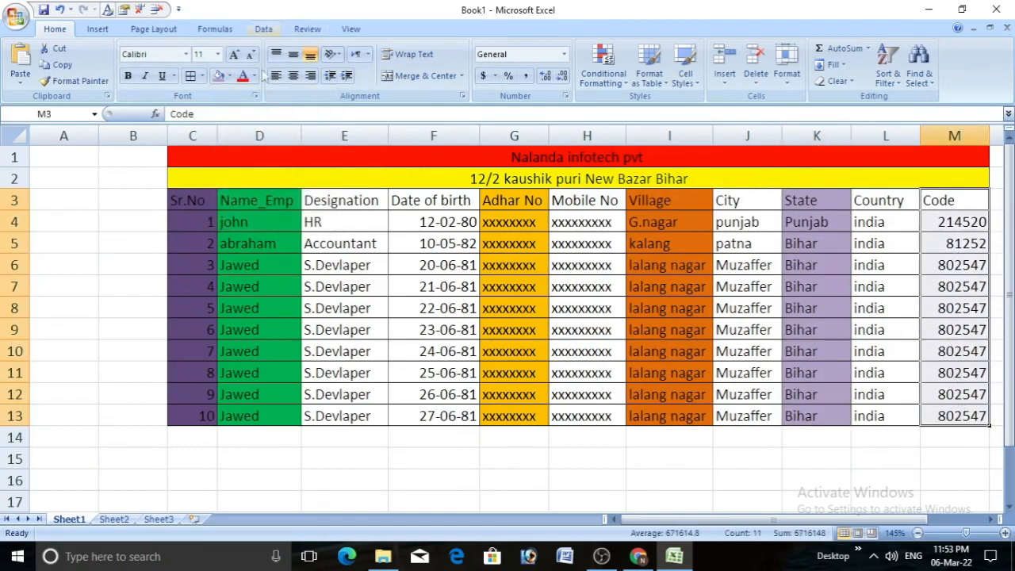
left_click(231, 77)
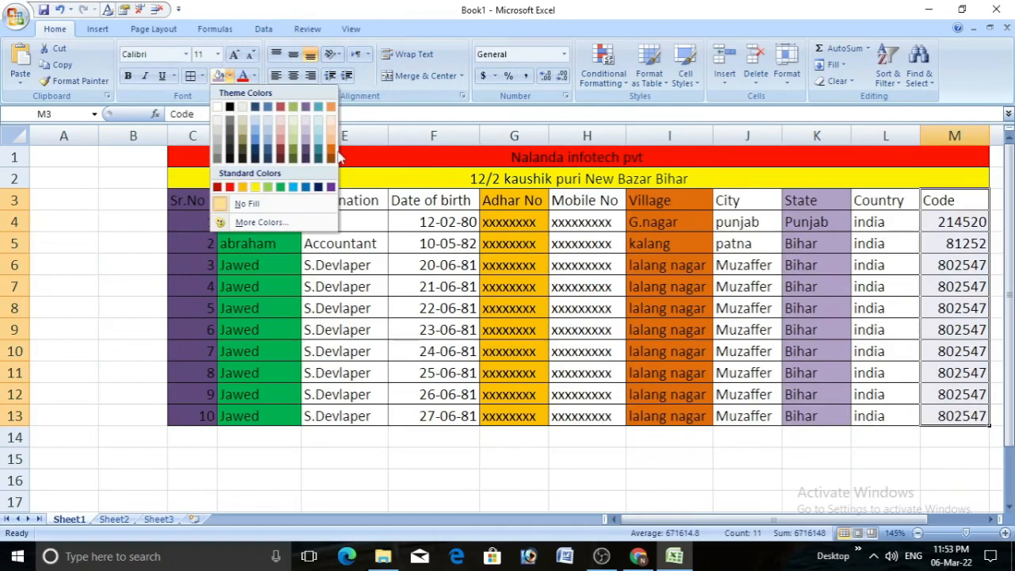
left_click(293, 188)
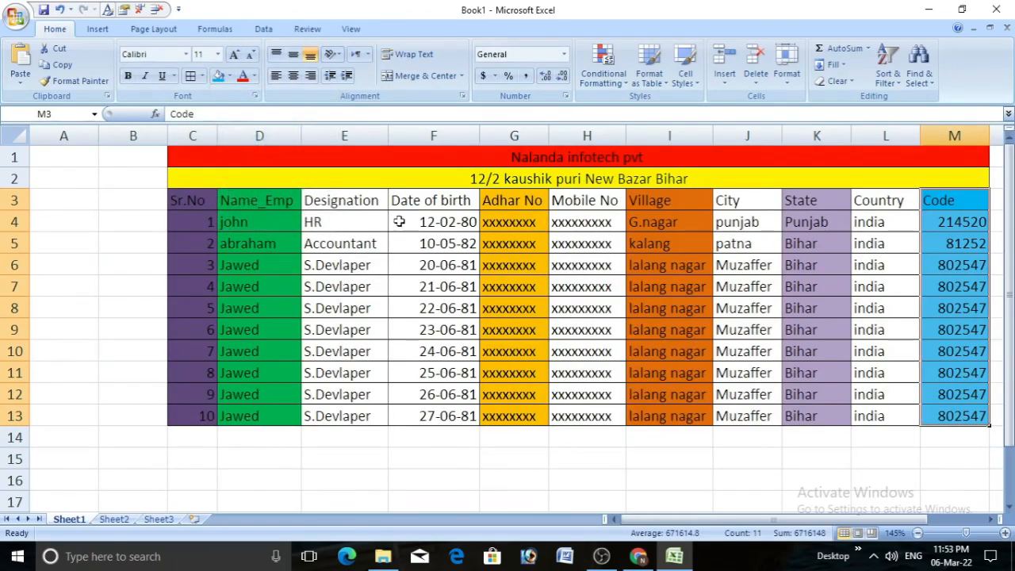
left_click_drag(411, 202, 421, 416)
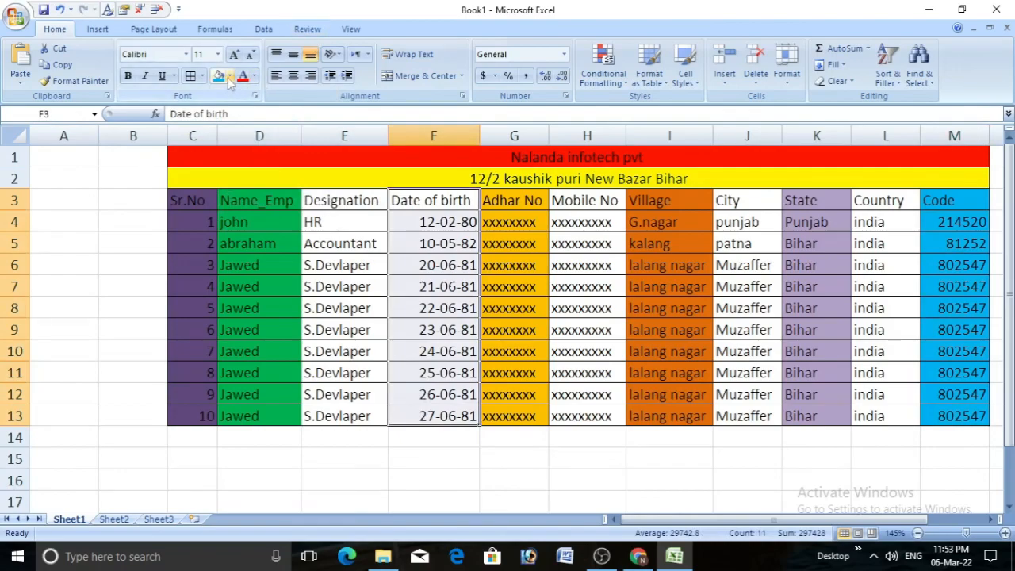
left_click(228, 77)
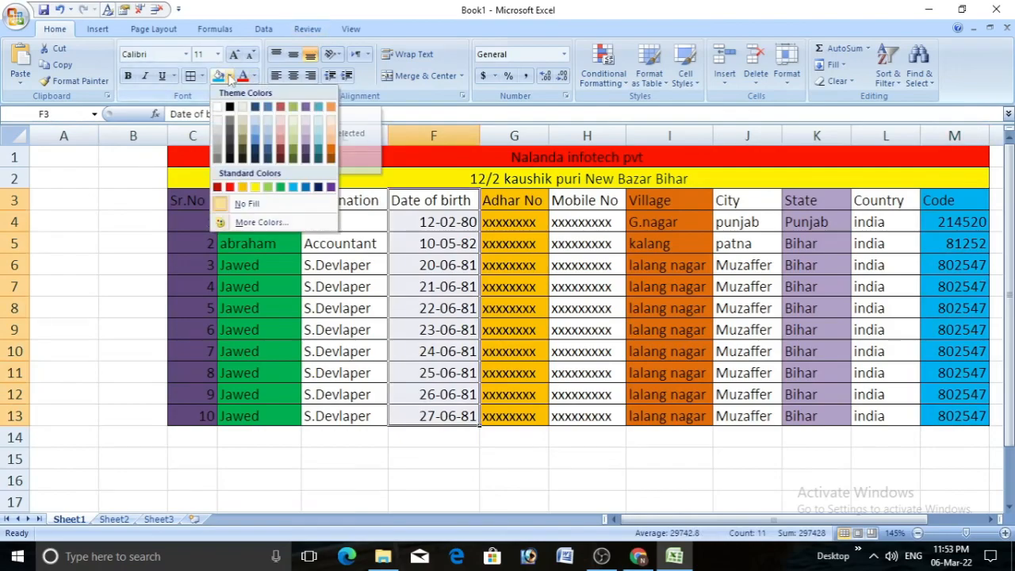
left_click(242, 140)
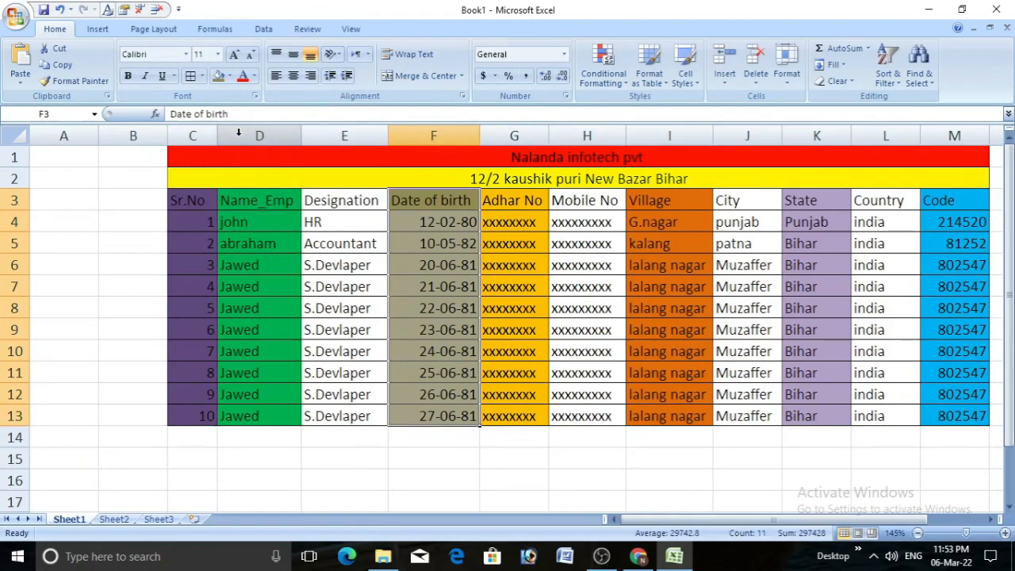